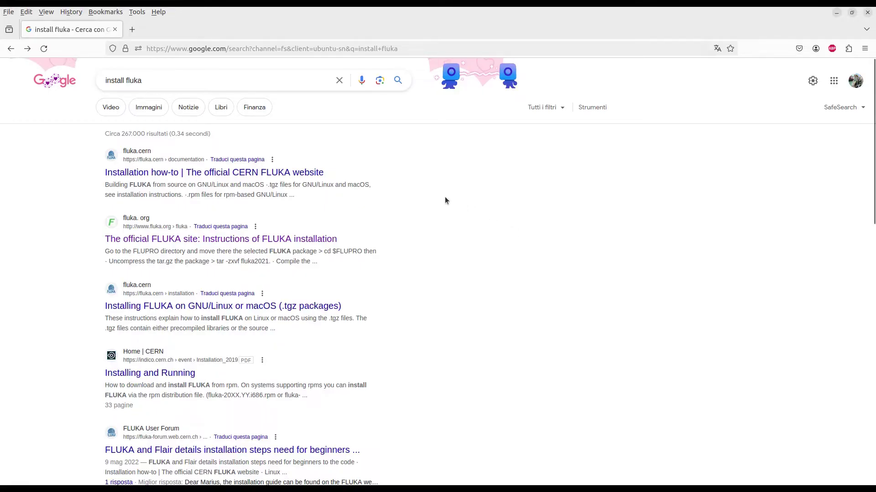
Step: Open the 'The official FLUKA site: Instructions of FLUKA installation' result in a new tab
left_click_drag(346, 172, 187, 176)
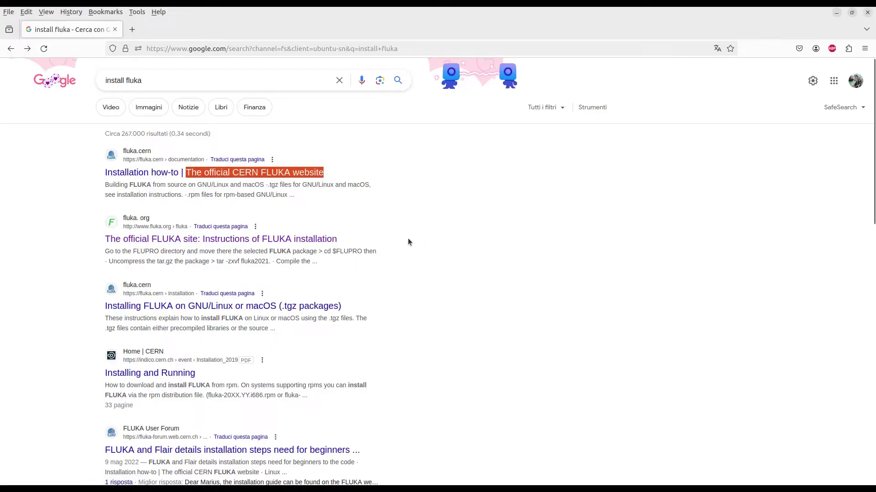
left_click_drag(357, 237, 105, 239)
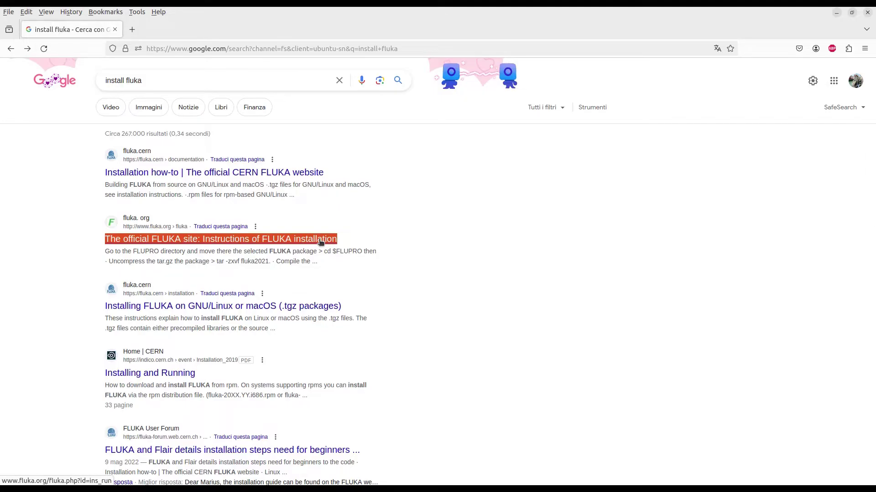
right_click(320, 242)
left_click(338, 248)
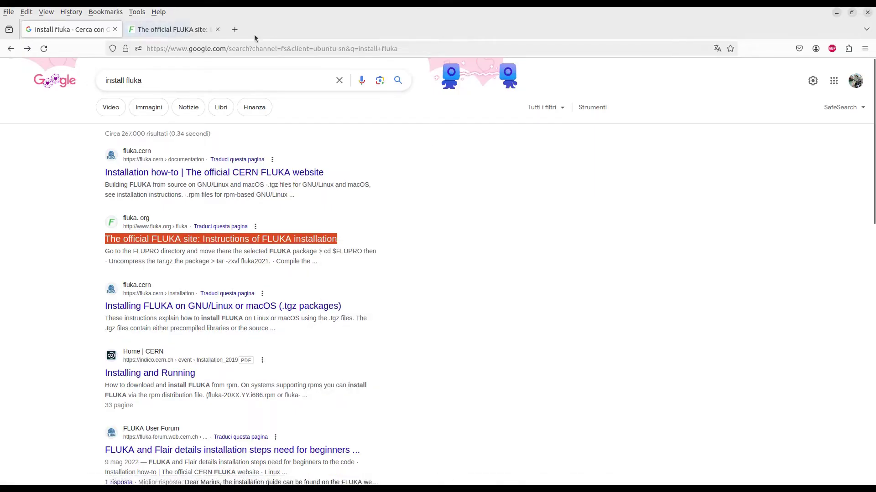
Step: Switch to the new FLUKA site tab and highlight the 32-bit and 64-bit package entries
left_click(174, 30)
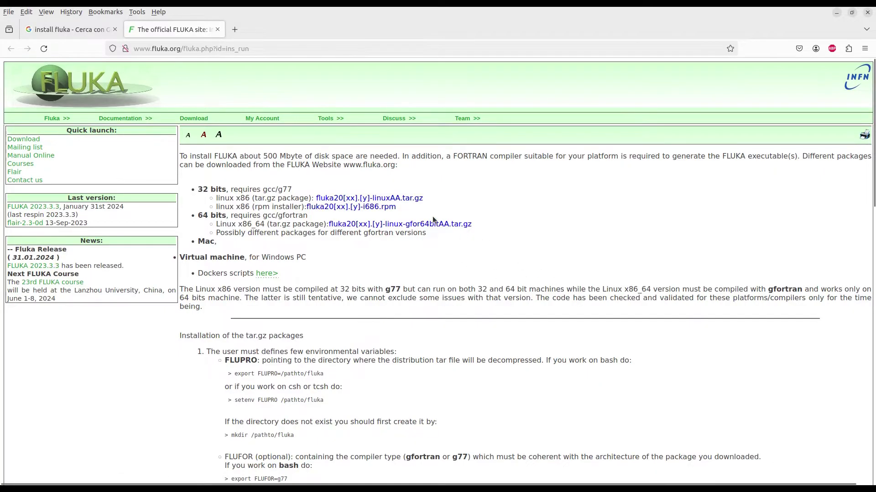
double_click(203, 189)
double_click(202, 215)
Step: Go to the FLUKA Download page and highlight the term FUID
left_click(197, 122)
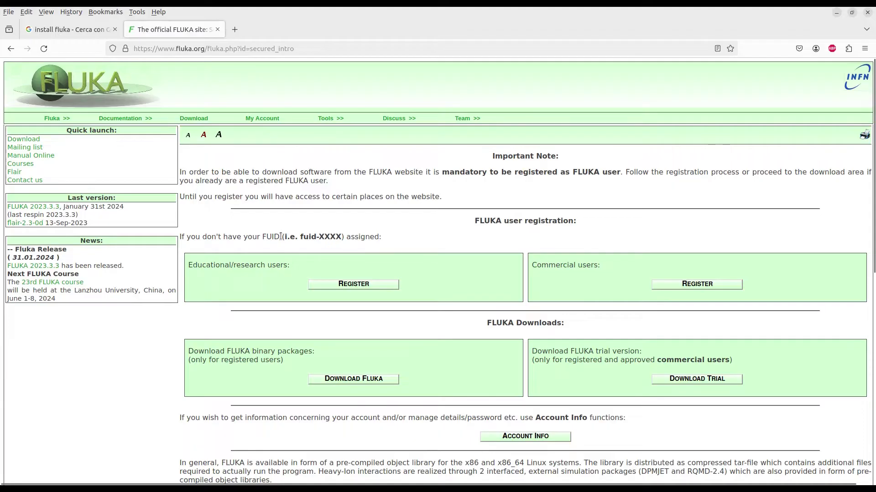
left_click_drag(279, 236, 260, 237)
Step: Choose educational/research registration, tick the license-read checkbox, and accept with I AGREE
left_click(358, 284)
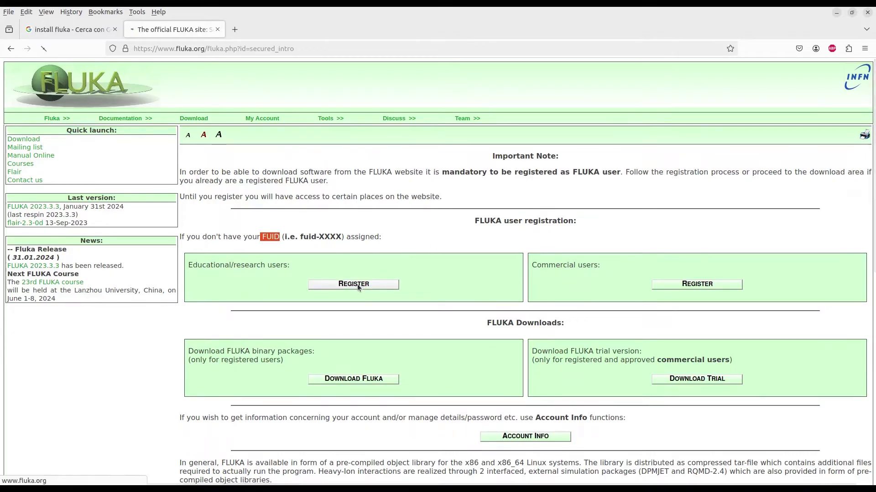
scroll(525, 241, "down", 5)
scroll(852, 204, "down", 15)
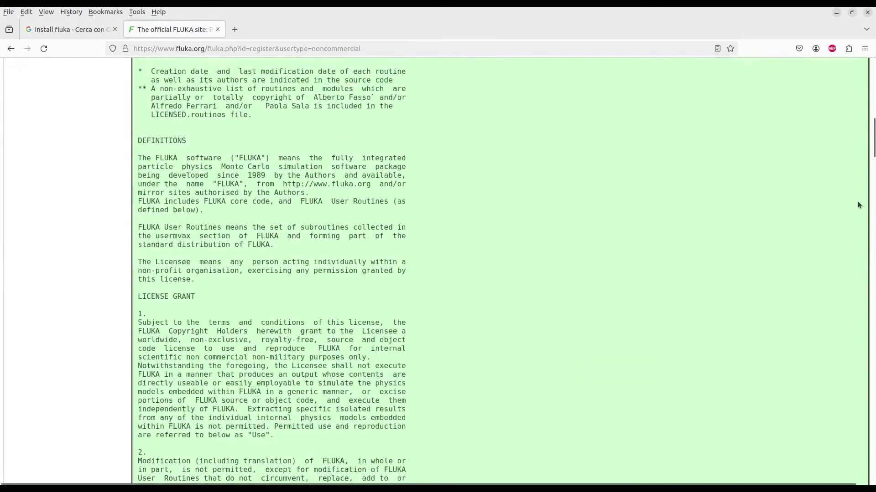
scroll(871, 169, "down", 2)
scroll(871, 169, "down", 15)
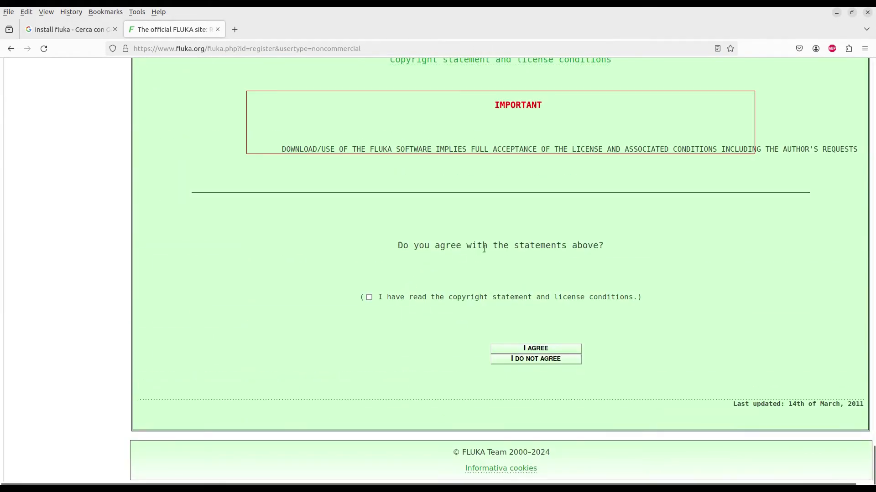
left_click(367, 299)
left_click(544, 349)
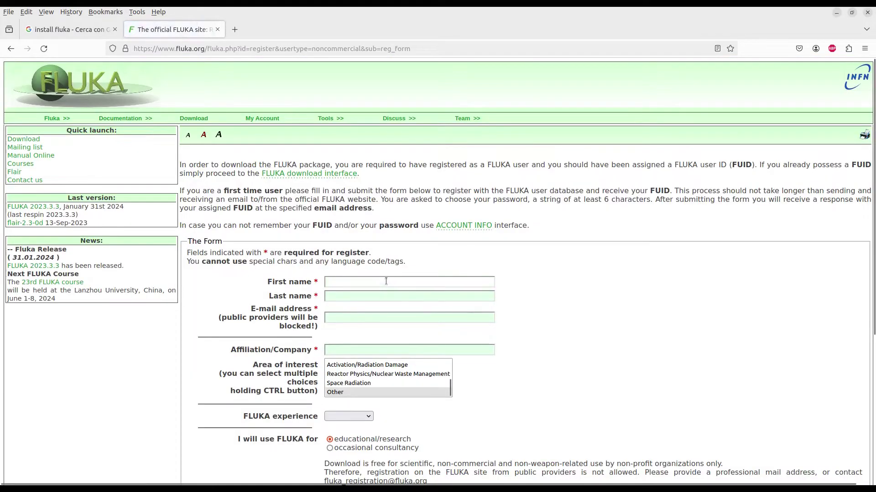
Step: Enter the user's first name and last name in the registration form
left_click(354, 277)
key("Tab")
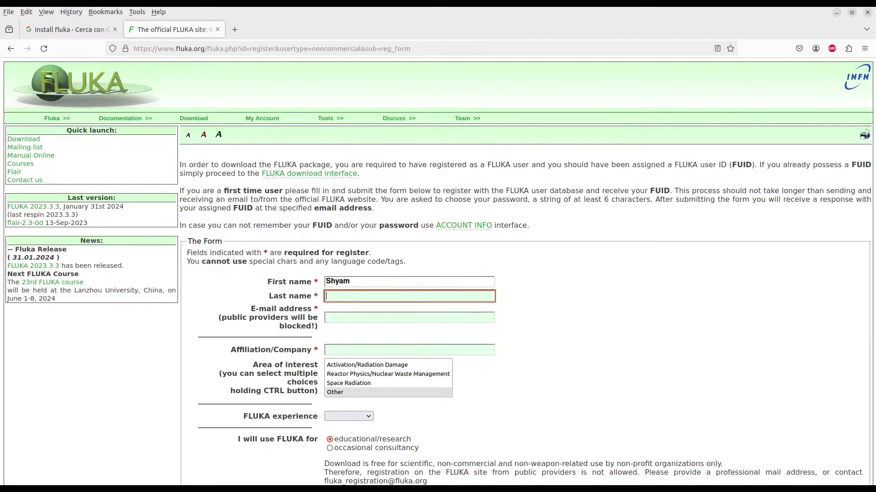
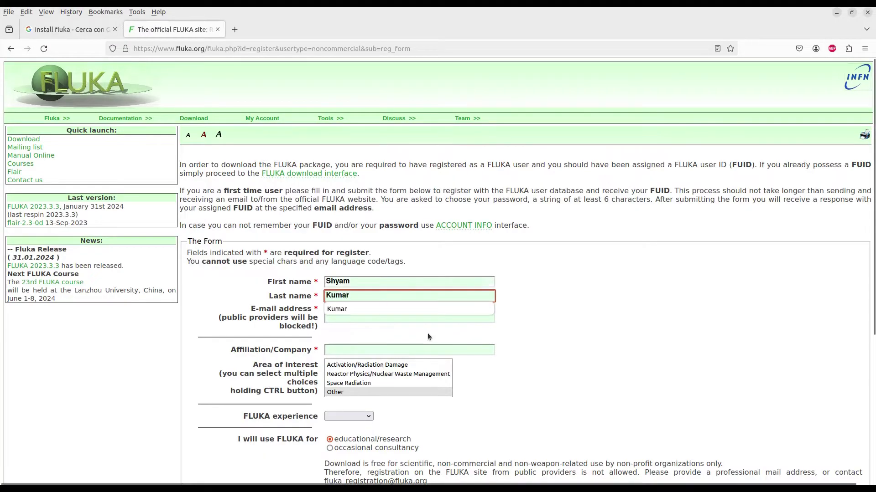
Step: Fill in the user's e-mail address and the affiliation 'INFN Bari, Italy'
left_click(350, 319)
left_click(610, 303)
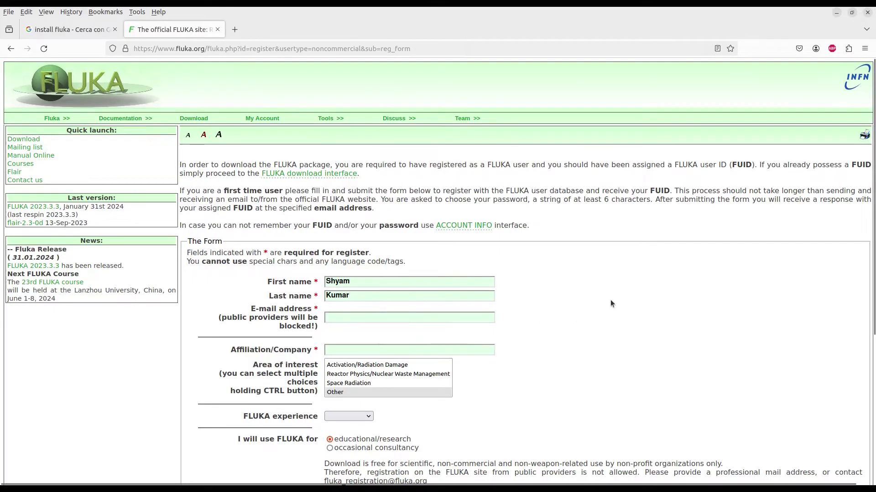
left_click(372, 315)
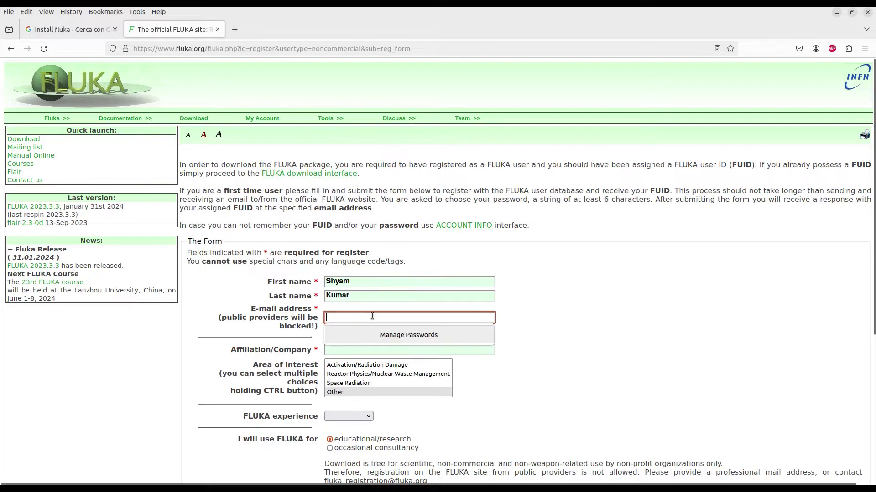
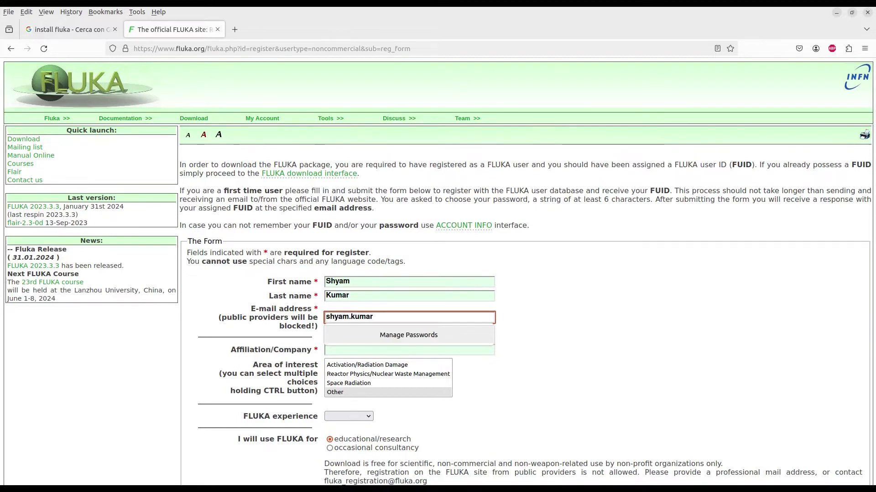
left_click(440, 349)
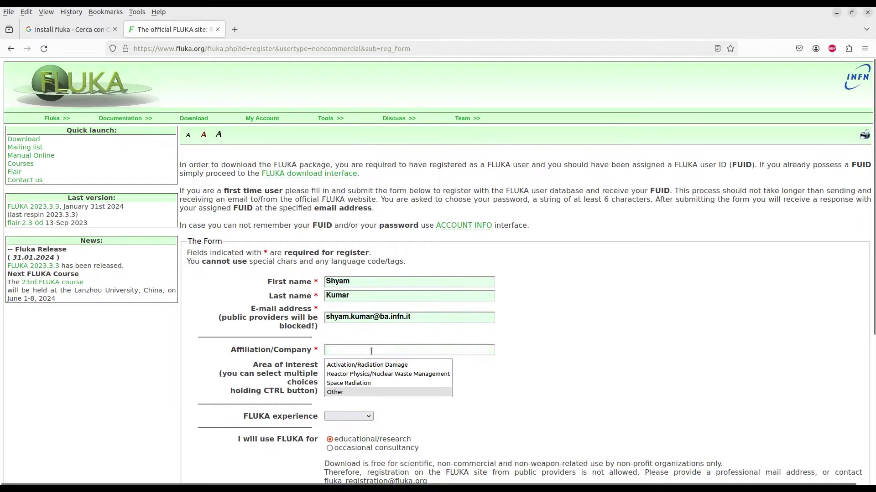
type("IN")
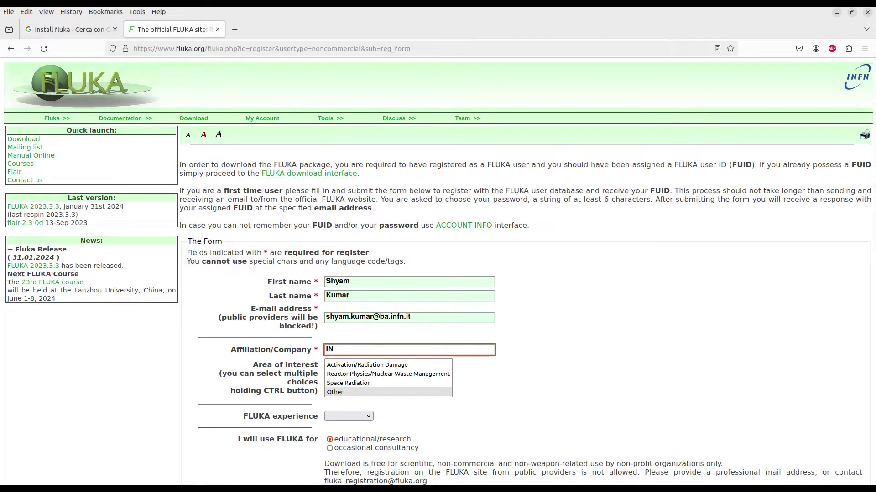
type("FN Bari, It")
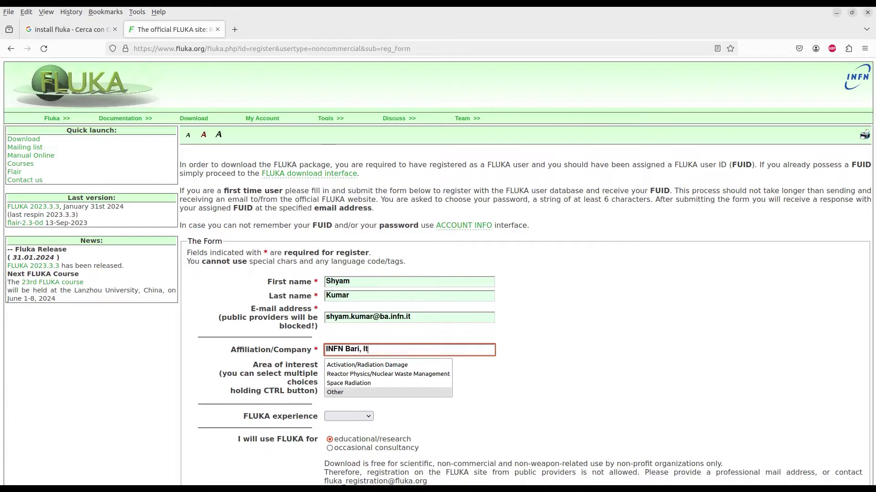
type("aly")
Step: Select Activation/Radiation Damage as the area of interest
left_click(713, 302)
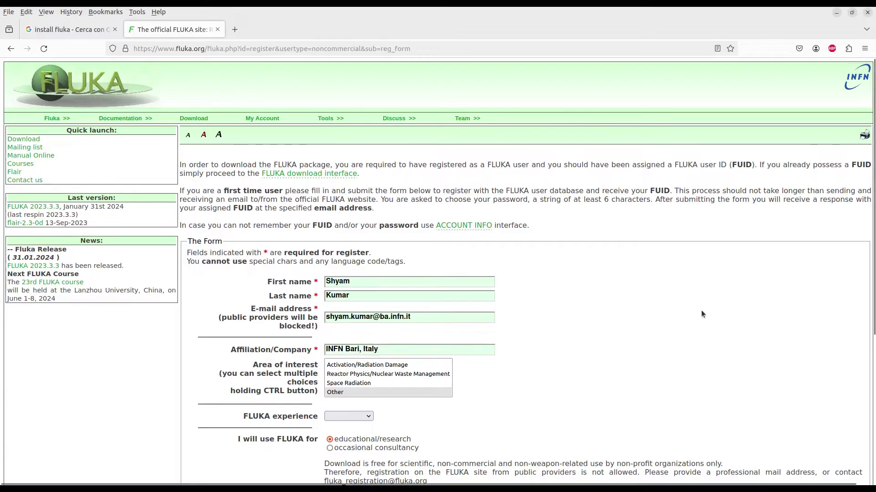
scroll(550, 344, "down", 2)
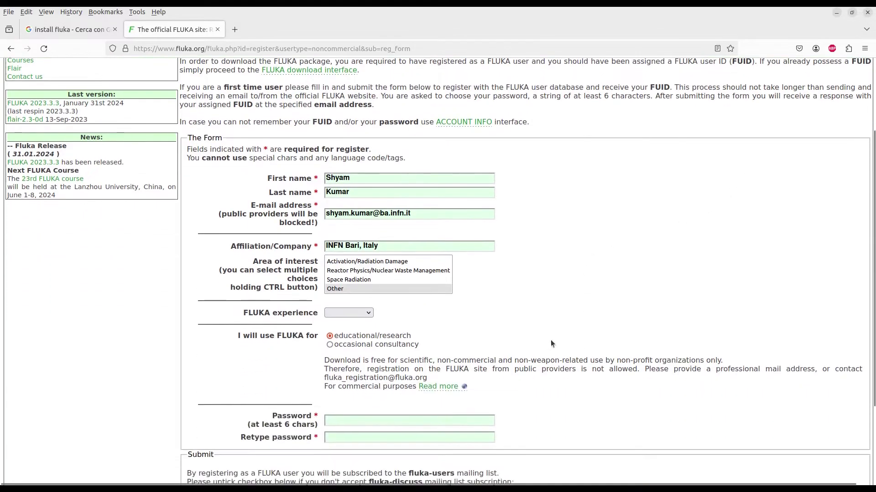
left_click(371, 263)
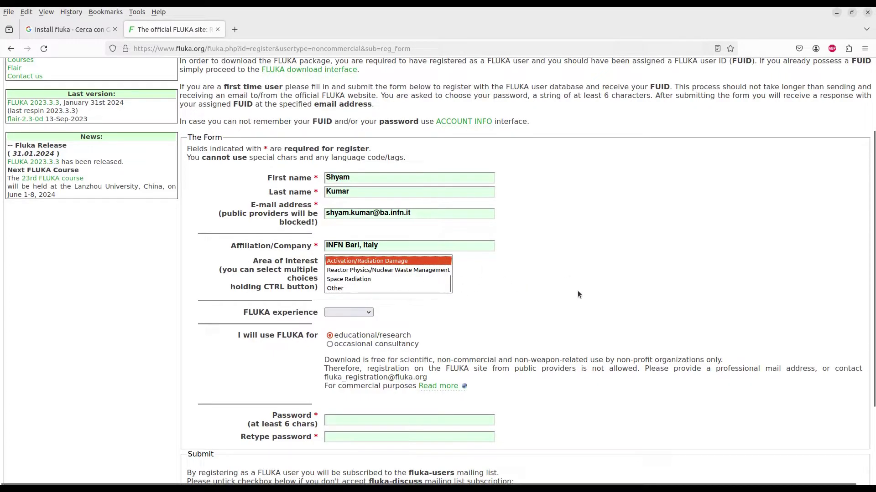
left_click(594, 290)
left_click(367, 261)
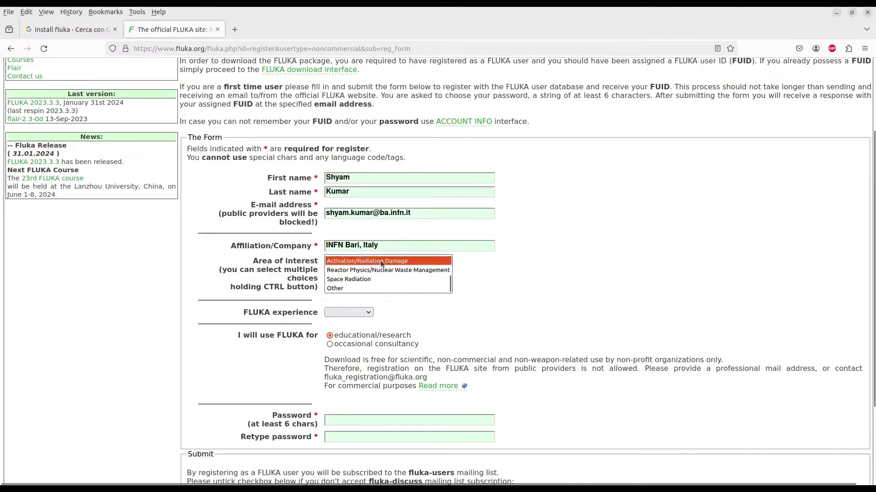
Step: Set FLUKA experience to Advanced and move to the password field
left_click(346, 313)
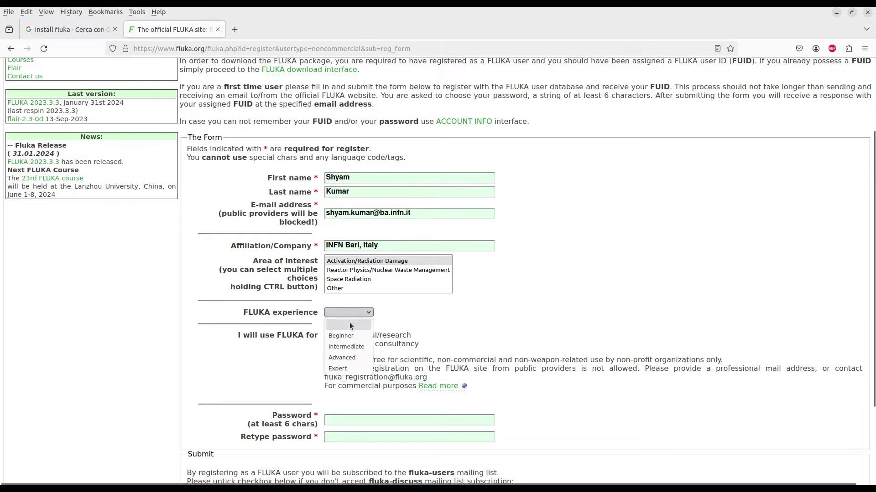
left_click(352, 357)
scroll(568, 304, "down", 3)
left_click(372, 315)
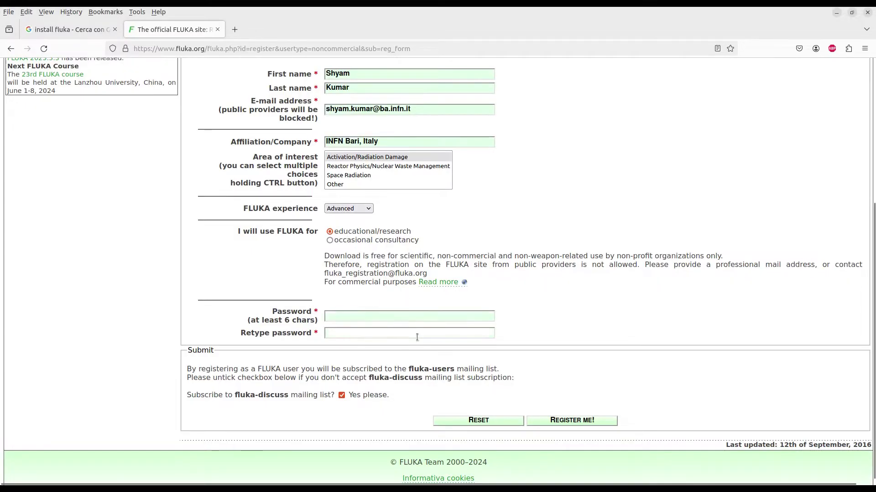
scroll(426, 340, "up", 2)
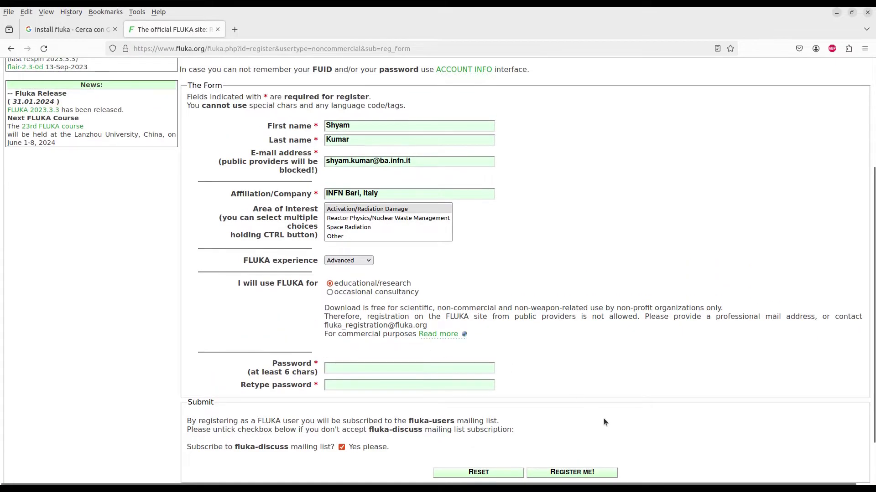
scroll(601, 416, "down", 2)
Step: Submit the form with REGISTER ME! and highlight the education-only usage statement
left_click(590, 417)
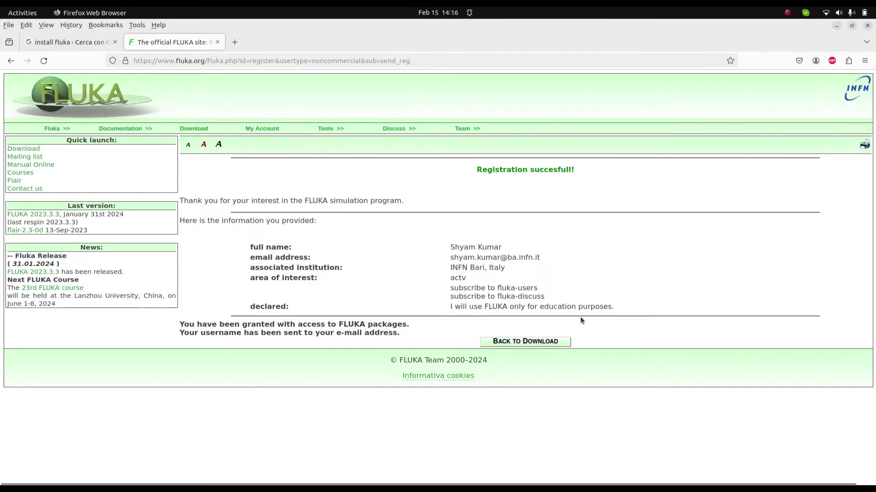
triple_click(611, 307)
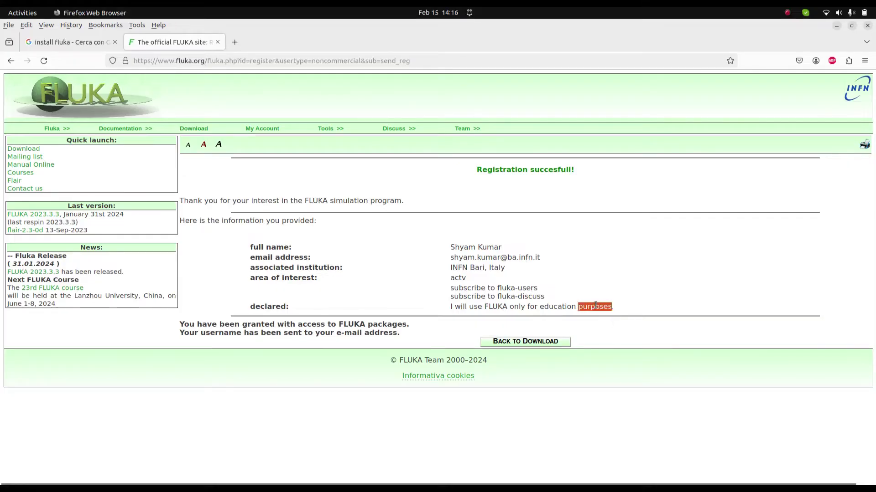
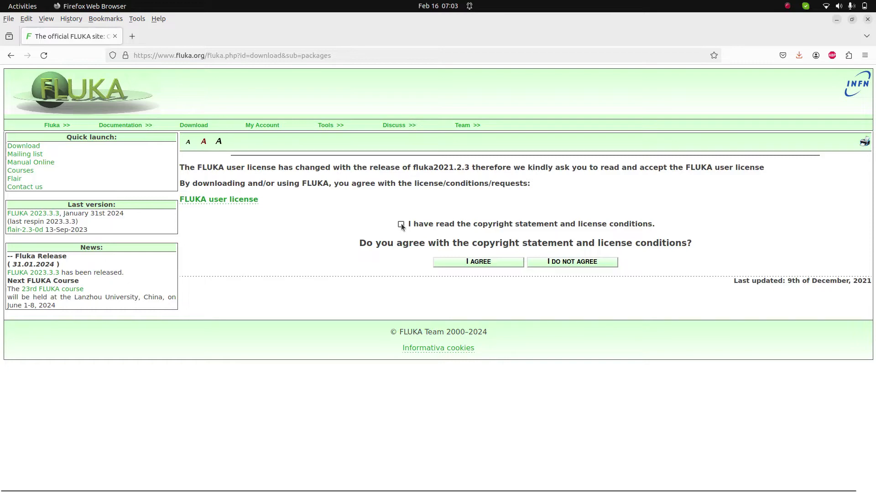
Step: Accept the FLUKA copyright statement to reach the package download list
left_click(401, 224)
left_click(469, 264)
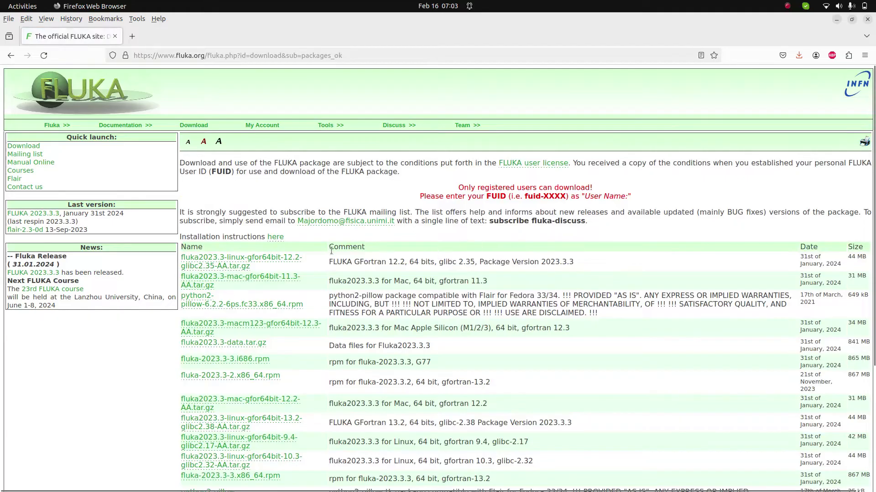
scroll(306, 250, "down", 2)
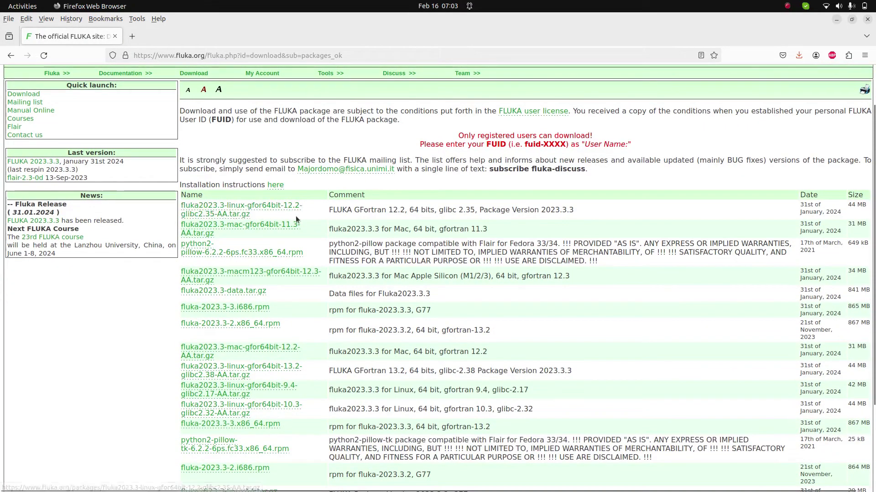
scroll(309, 250, "down", 2)
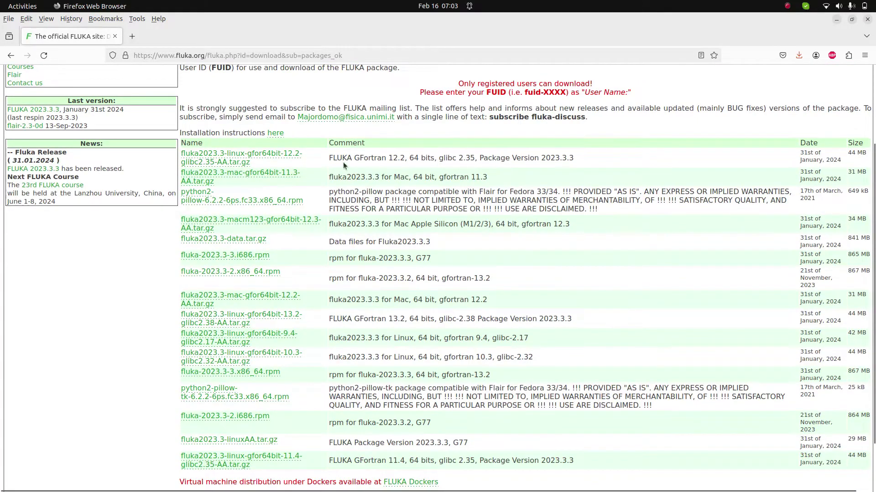
Step: Locate the GFortran 11.4, glibc 2.35 Linux package row below the GFortran 12.2 entry
left_click_drag(329, 157, 573, 159)
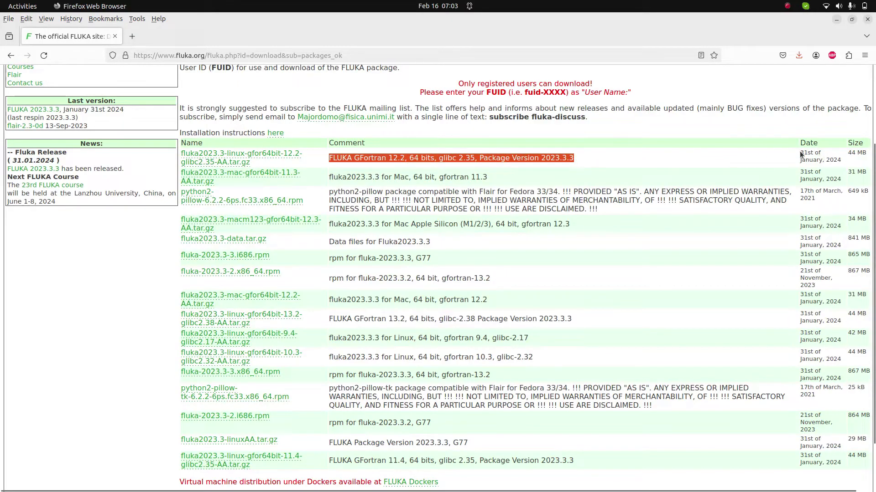
left_click_drag(799, 154, 842, 161)
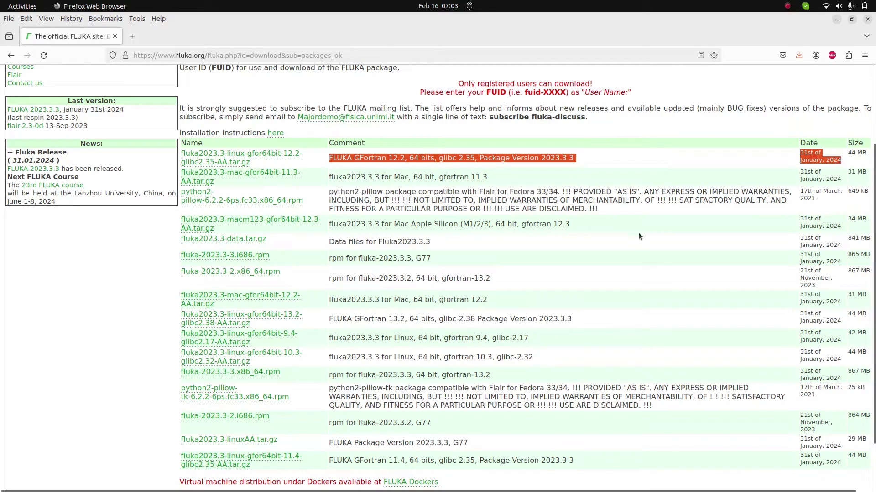
scroll(524, 268, "down", 3)
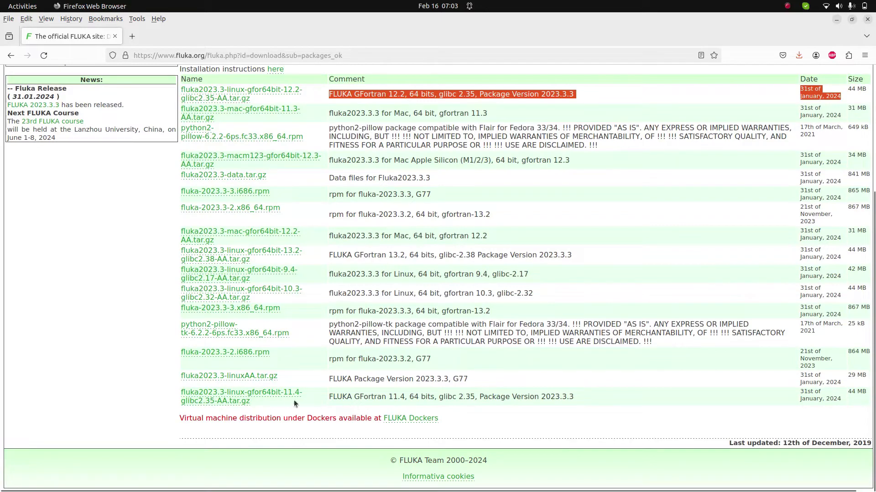
left_click_drag(260, 401, 272, 393)
left_click(339, 396)
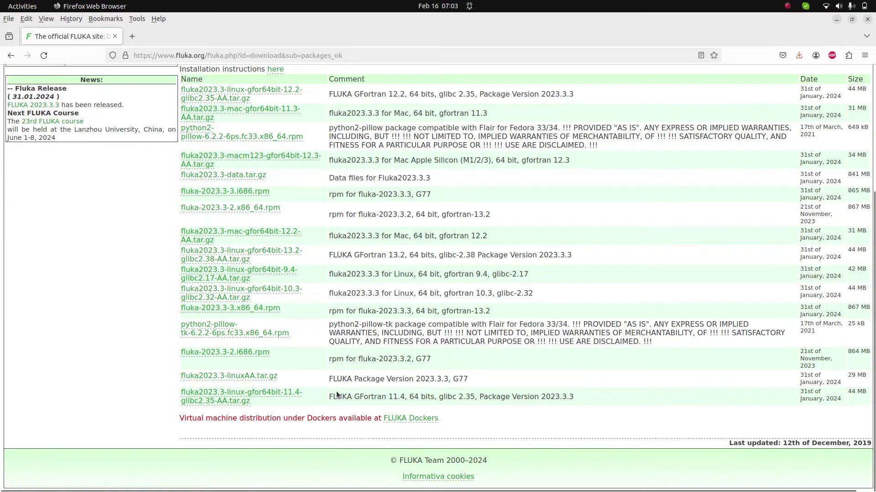
left_click_drag(327, 395, 404, 398)
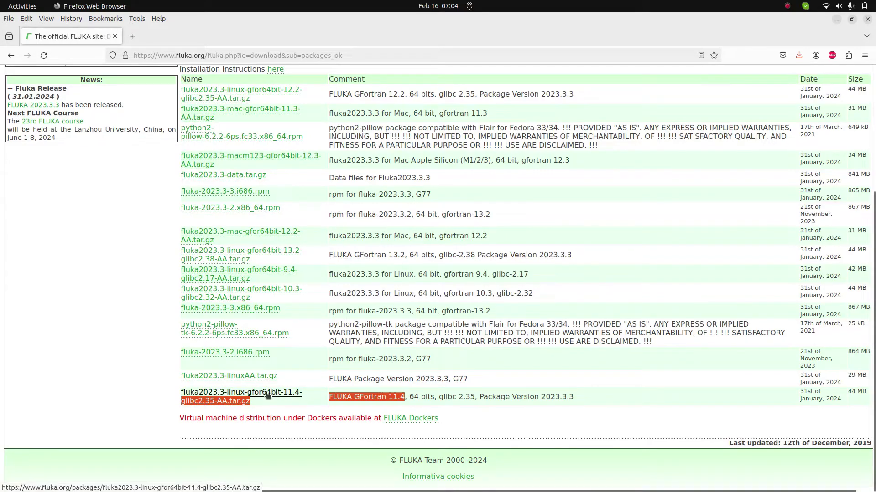
Step: Sign in to download fluka2023.3-linux-gfor64bit-11.4-glibc2.35-AA.tar.gz, then find the Data files package row
left_click(268, 395)
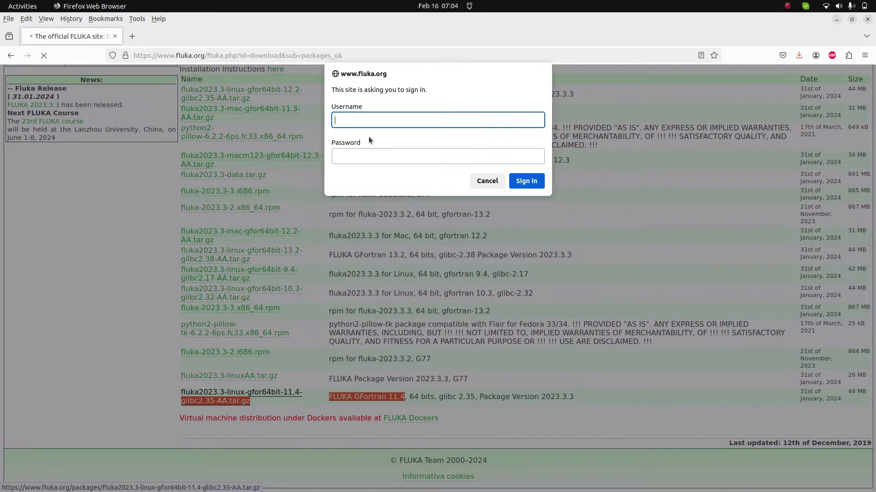
key("Escape")
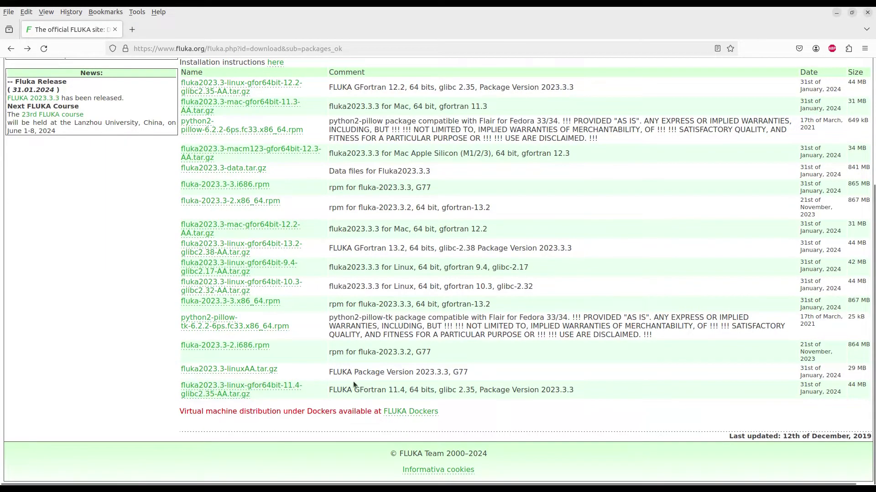
scroll(141, 19, "up", 2)
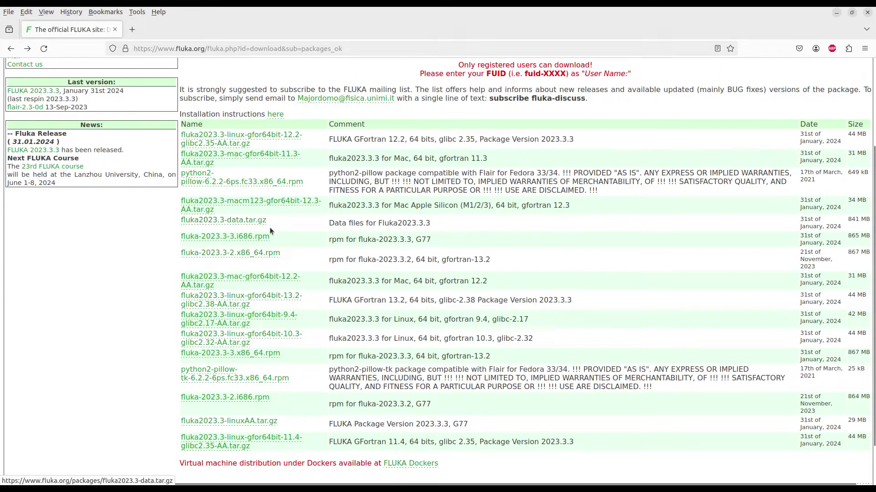
left_click_drag(330, 222, 432, 221)
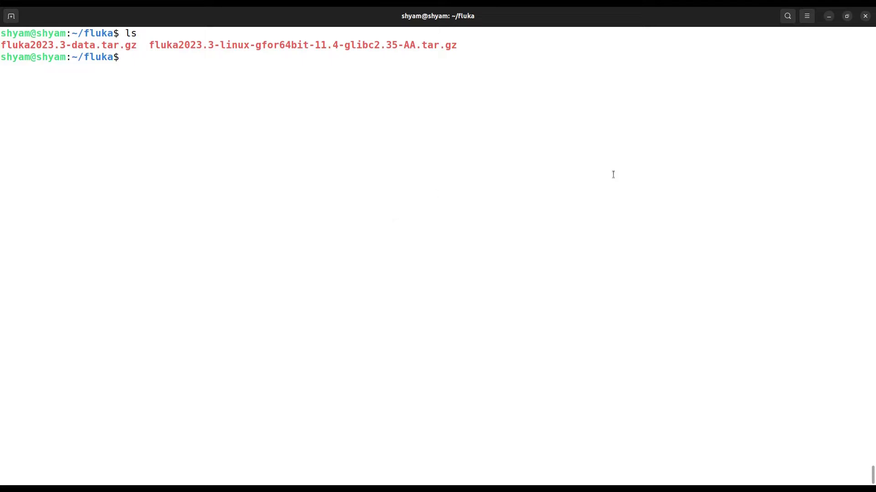
Step: Pick out the data archive and main FLUKA archive names in the folder listing
double_click(122, 46)
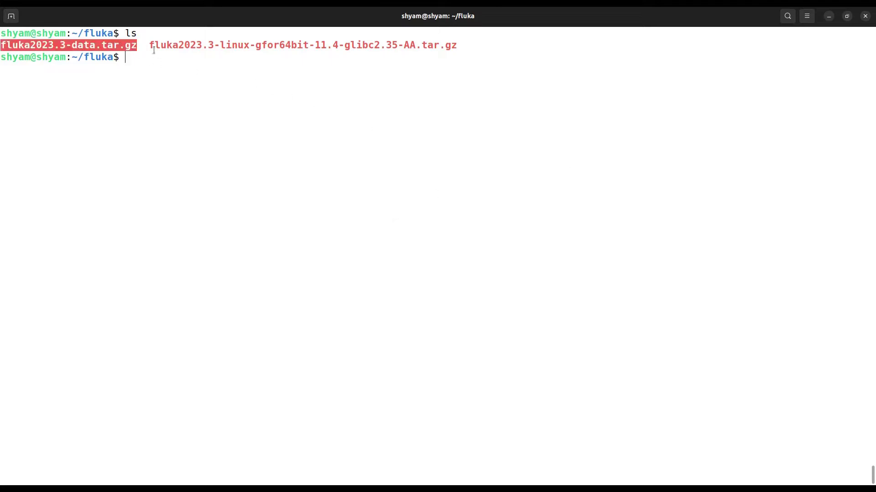
left_click(320, 53)
double_click(321, 44)
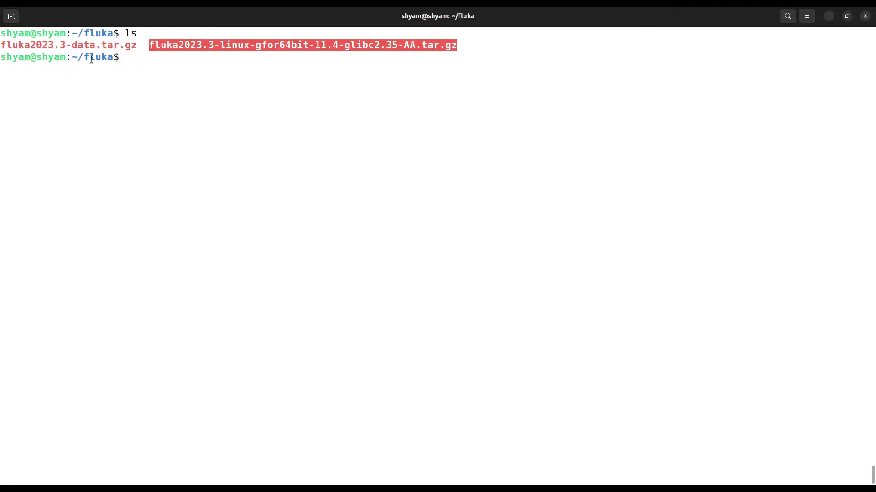
Step: Print the fluka folder's full path with pwd
type("pwd")
key("Return")
double_click(95, 68)
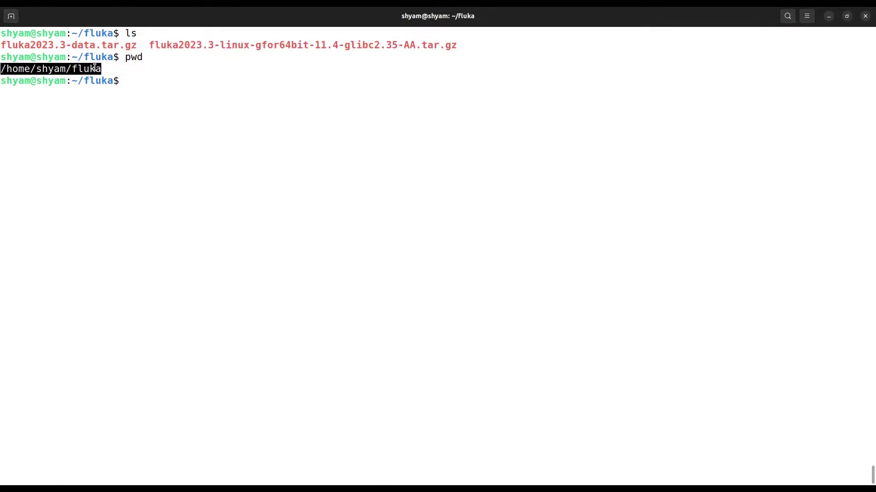
left_click(95, 69)
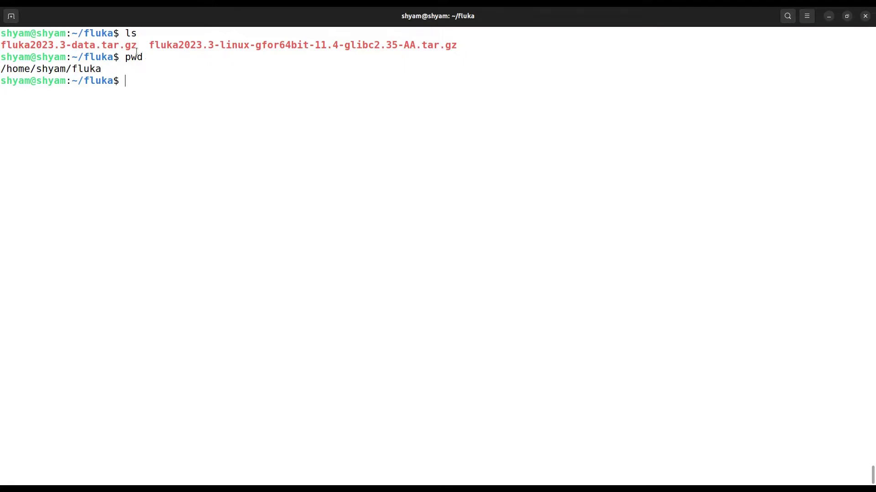
double_click(18, 45)
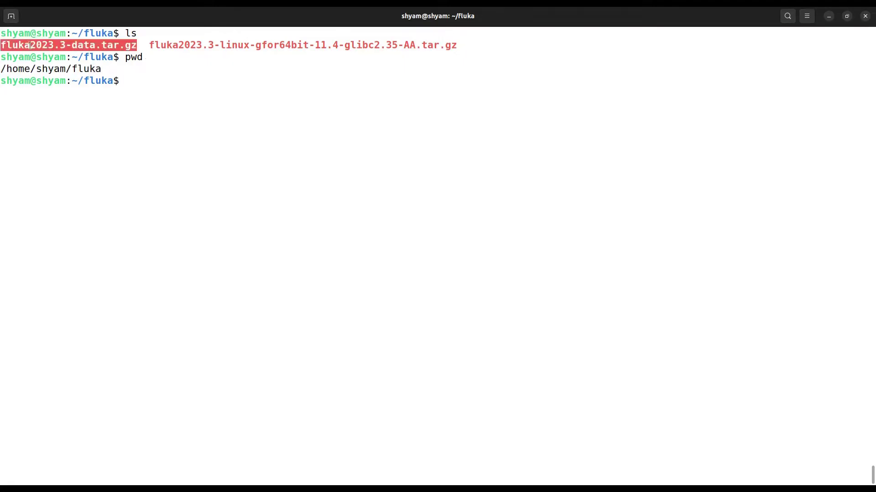
double_click(208, 46)
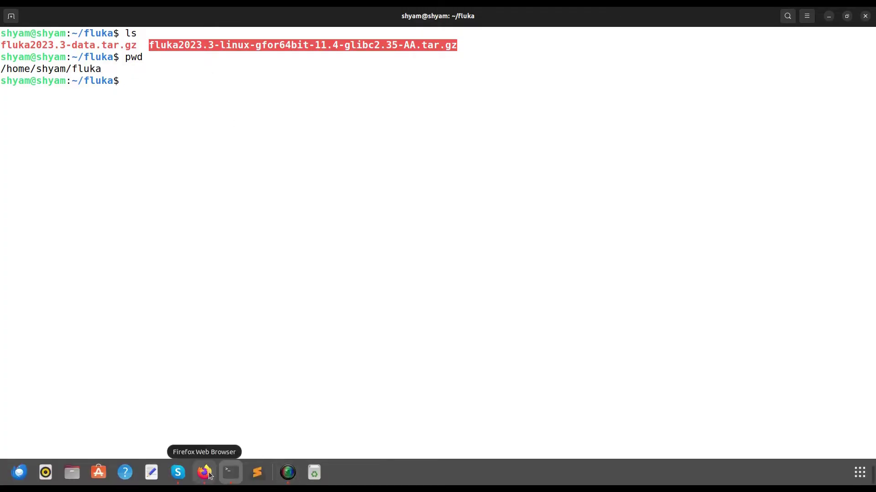
left_click(205, 473)
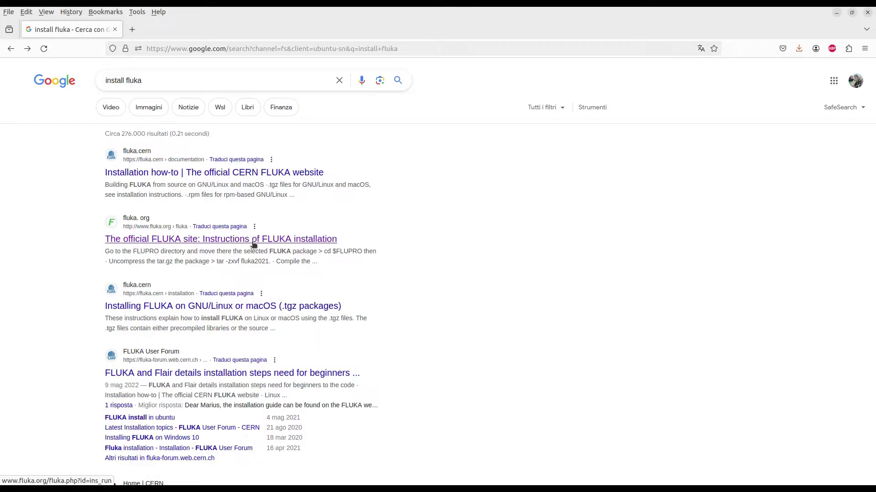
Step: Open 'Instructions of FLUKA installation' from the Google results and copy its step-3 tar -zxvf command
left_click(254, 242)
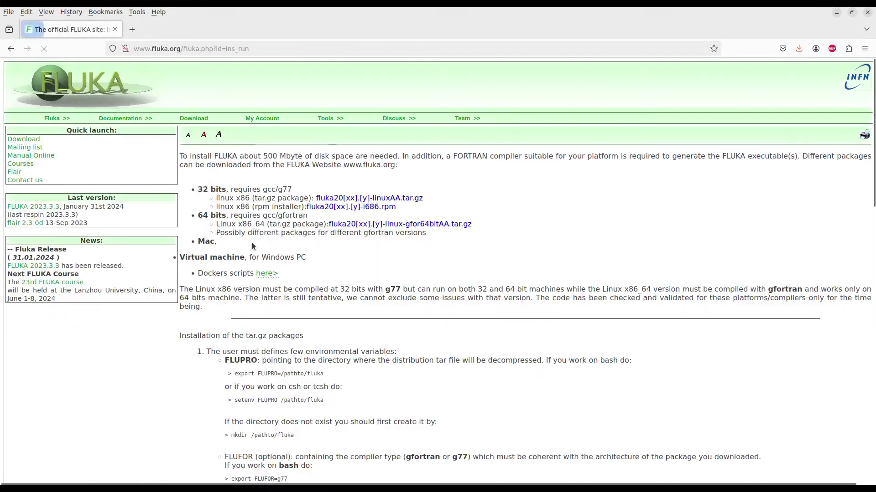
scroll(288, 363, "down", 3)
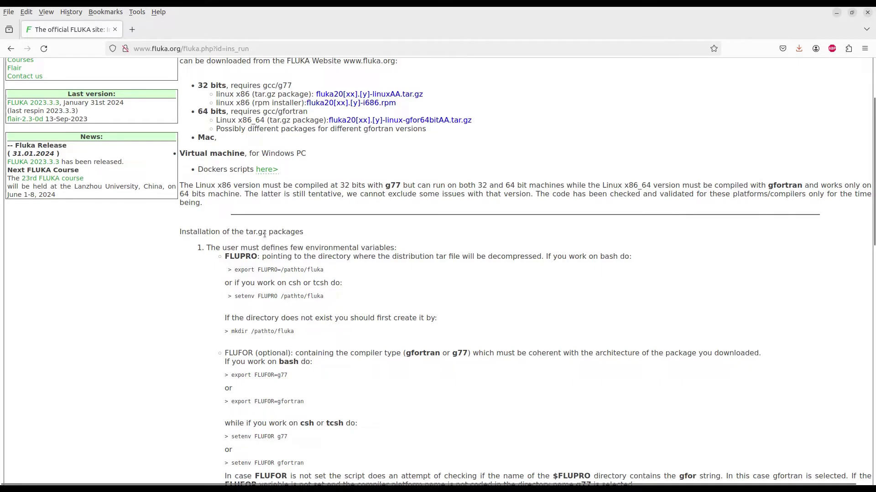
left_click_drag(263, 233, 248, 234)
scroll(285, 313, "down", 5)
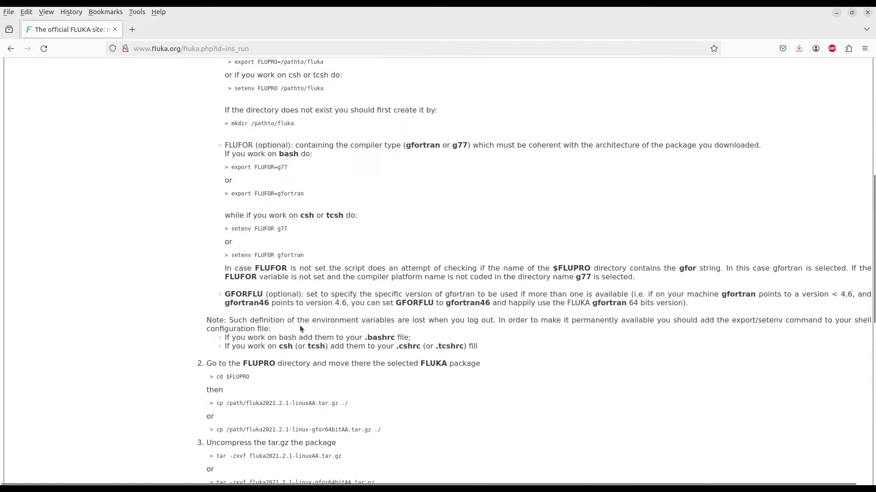
scroll(290, 294, "down", 2)
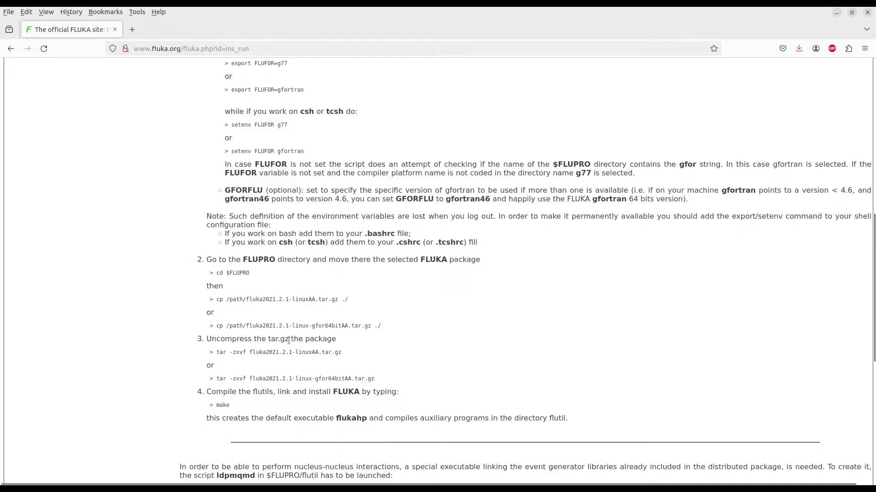
left_click_drag(247, 379, 217, 379)
right_click(229, 377)
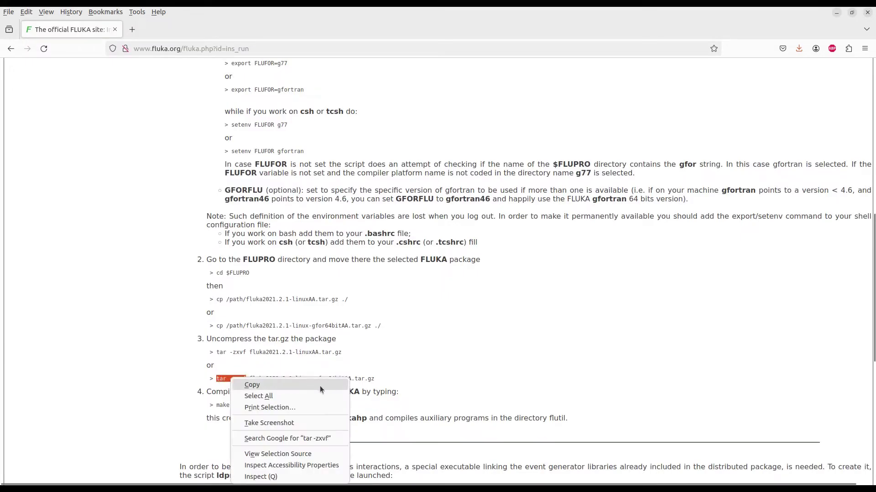
left_click(252, 385)
Step: Extract fluka2023.3-linux-gfor64bit-11.4-glibc2.35-AA.tar.gz using the pasted tar -zxvf command
left_click(238, 477)
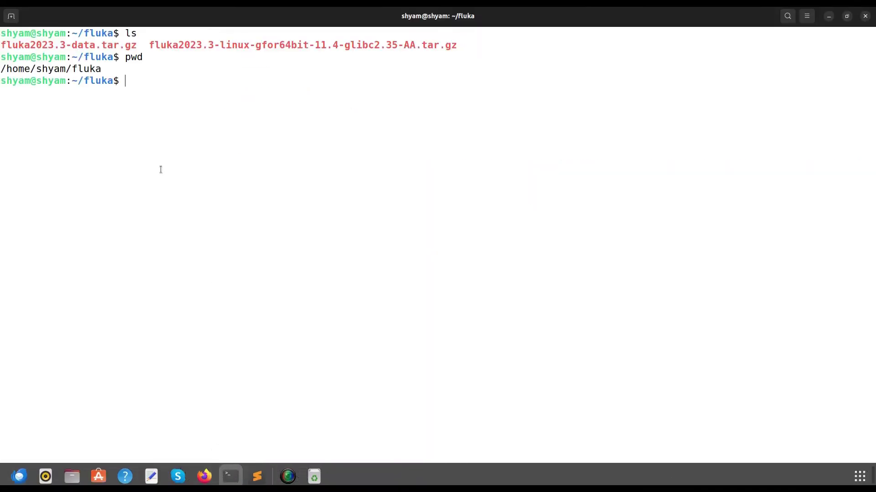
right_click(148, 127)
left_click(179, 158)
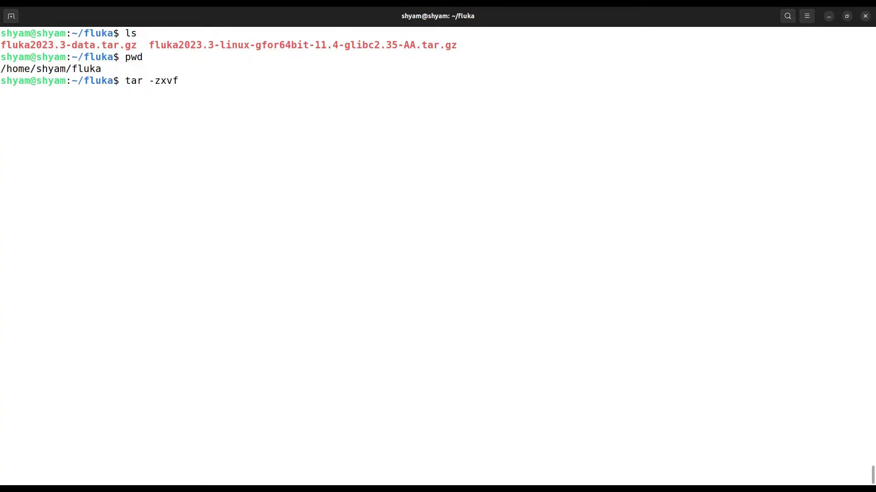
type("f")
type("lu")
key("Tab")
type("l")
key("Tab")
key("Return")
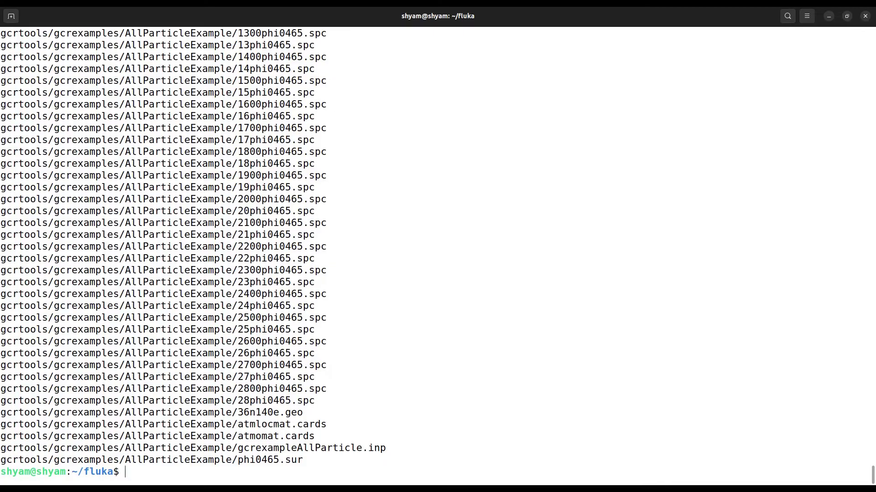
Step: List the folder, copy the fluka2023.3-data.tar.gz name, and start a tar -zxvf command
type("ls")
key("Return")
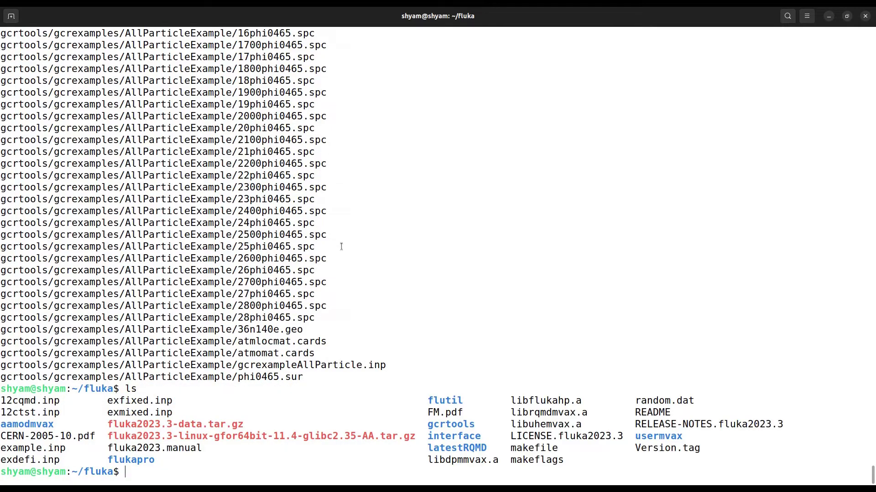
double_click(346, 438)
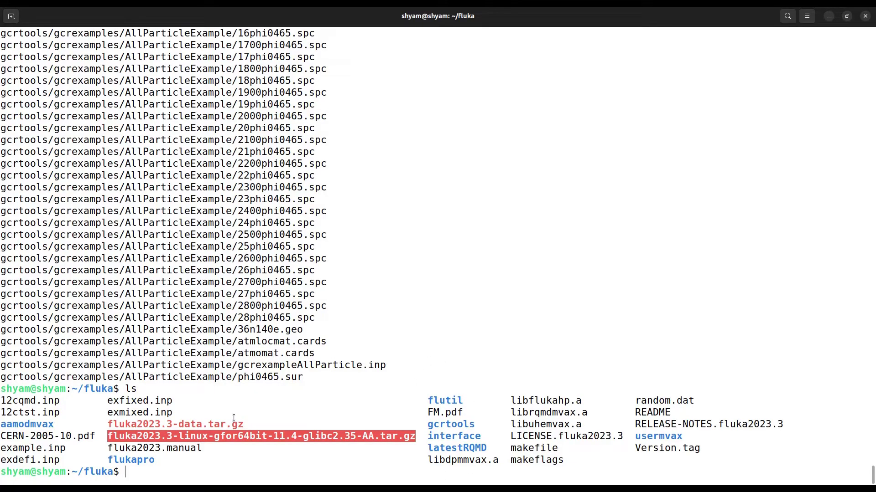
double_click(219, 427)
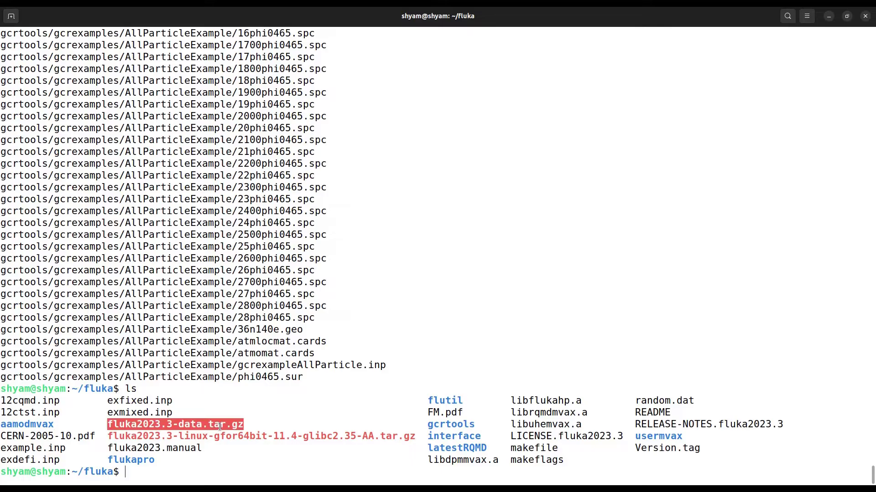
right_click(220, 429)
left_click(272, 339)
type("tar -zxvf")
Step: Complete the tar -zxvf command with fluka2023.3-data.tar.gz and run the extraction
mouse_move(293, 483)
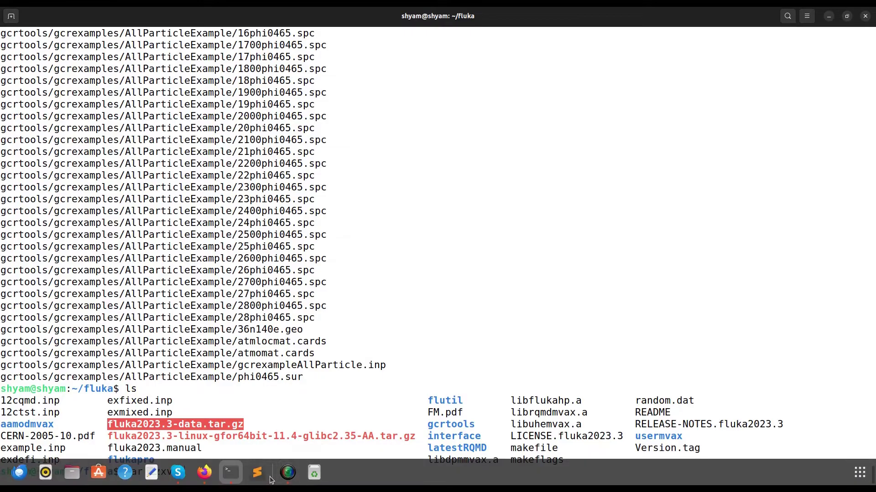
left_click(204, 473)
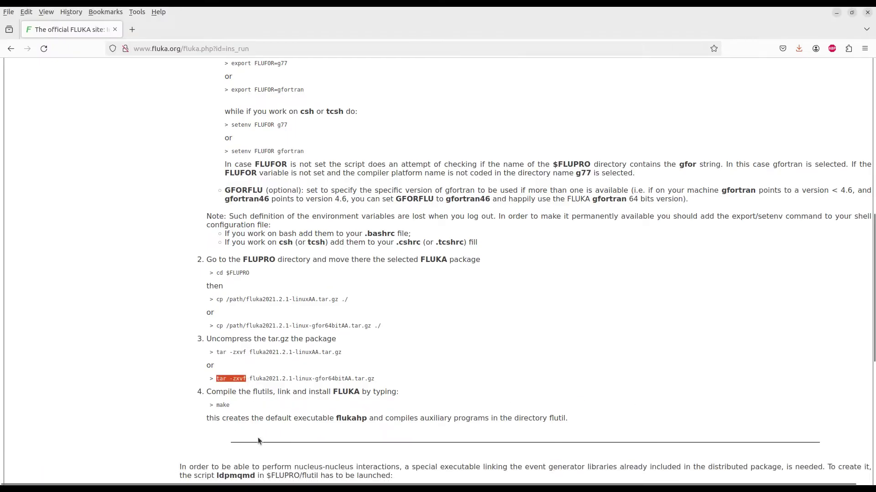
left_click(229, 483)
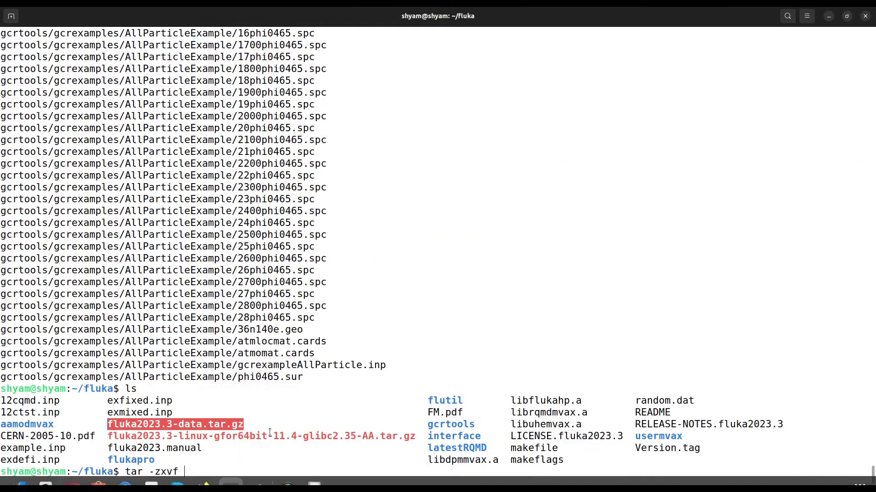
right_click(246, 463)
left_click(277, 397)
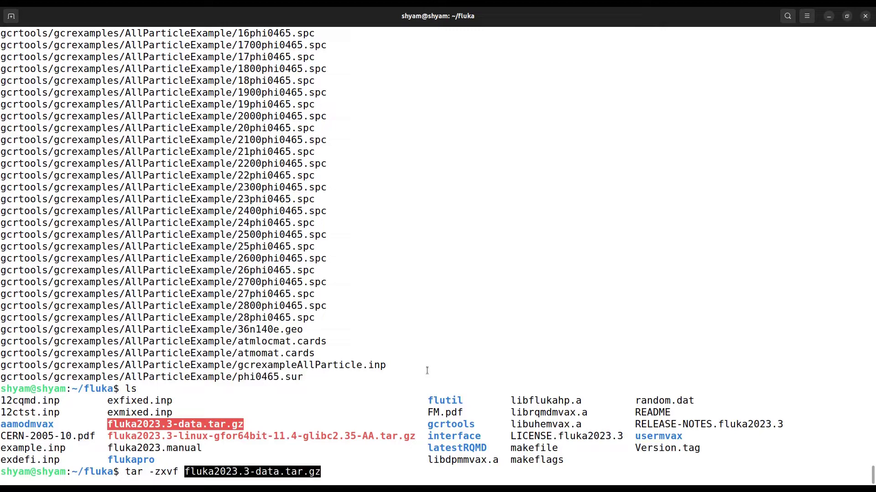
key("Return")
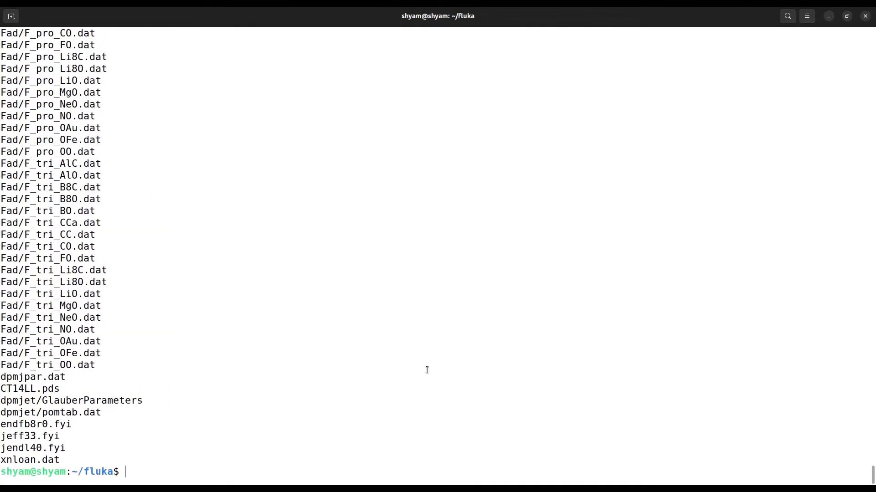
Step: Export FLUPRO as the home fluka folder, editing the export line copied from the install page
left_click(205, 473)
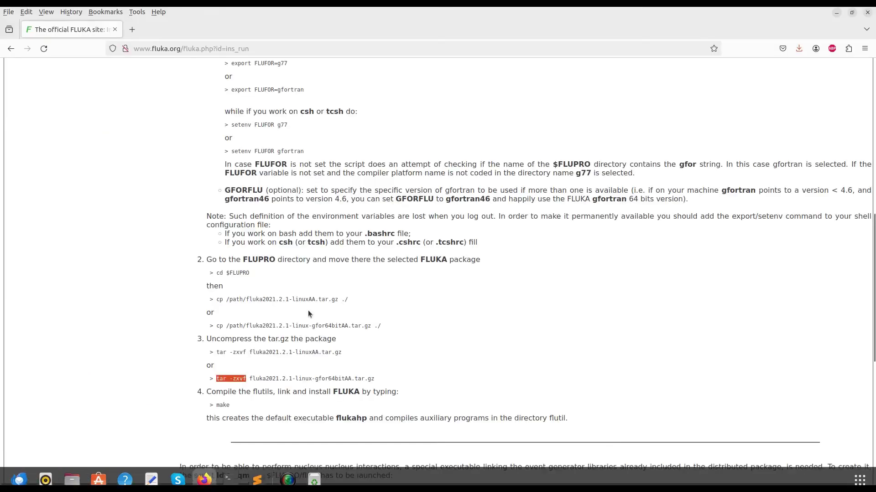
scroll(268, 203, "up", 4)
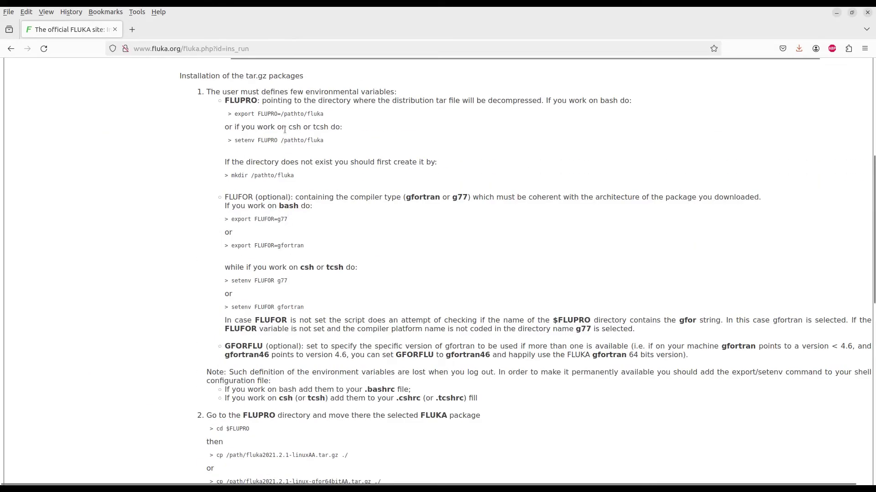
left_click_drag(327, 114, 235, 113)
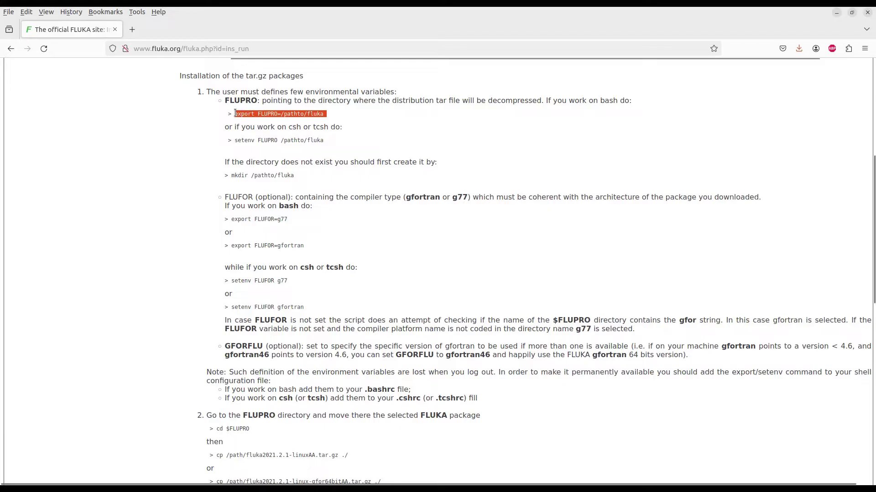
right_click(266, 114)
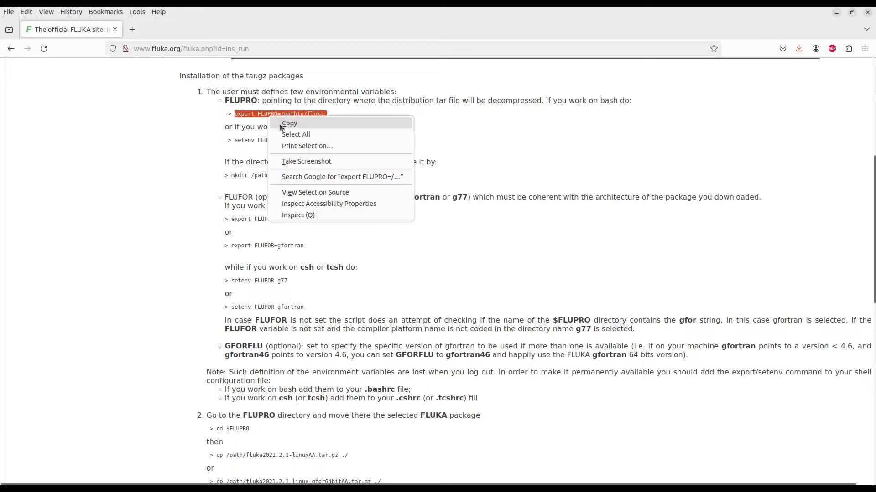
left_click(279, 122)
left_click(233, 477)
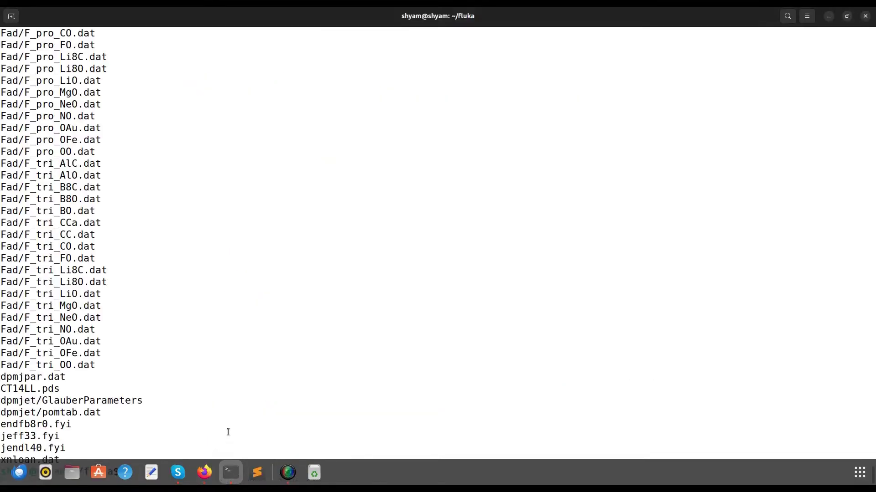
right_click(214, 456)
left_click(250, 390)
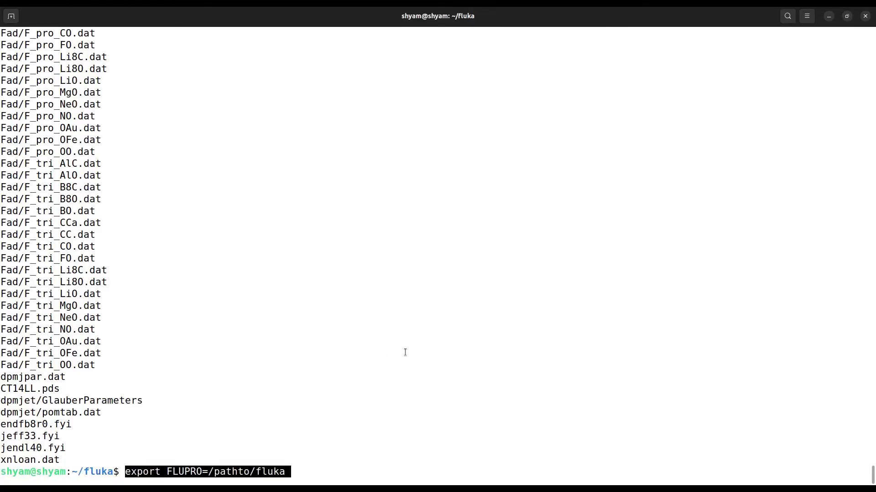
key("End")
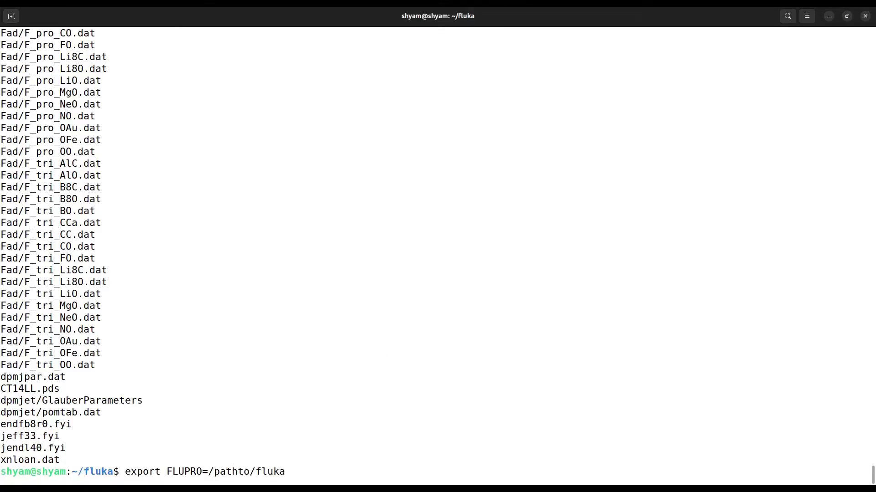
key("Delete")
key("Delete")
key("Delete")
key("Delete")
key("Delete")
key("Delete")
key("Delete")
key("Delete")
key("Delete")
key("Delete")
key("Delete")
key("Delete")
type("home/shyam/fluka")
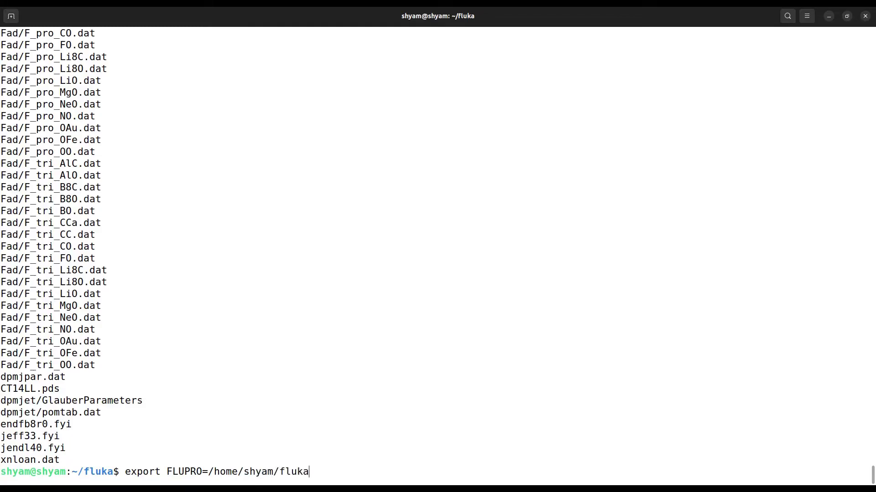
key("Return")
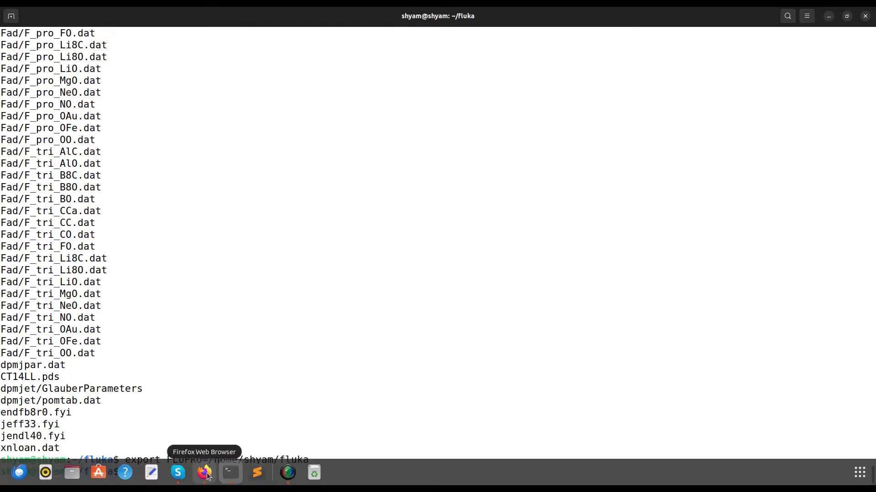
Step: Export FLUFOR=gfortran using the line copied from the install page
left_click(205, 474)
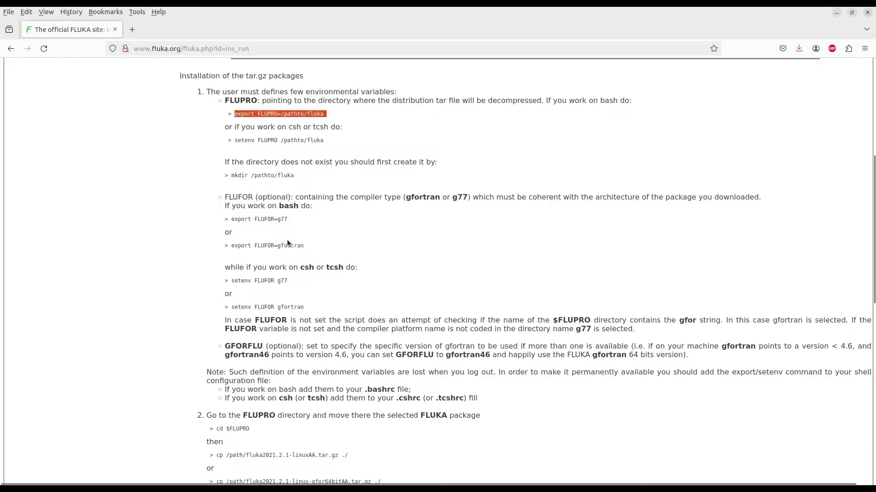
left_click_drag(231, 245, 310, 250)
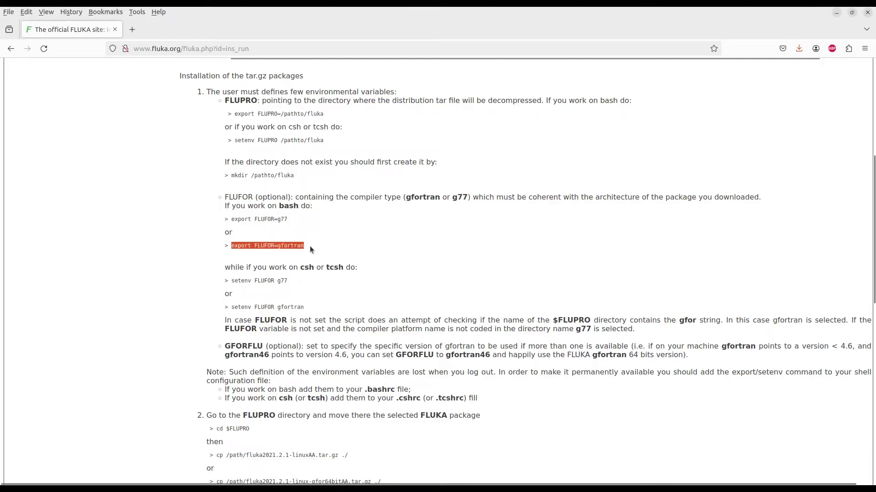
right_click(289, 247)
left_click(298, 253)
mouse_move(207, 485)
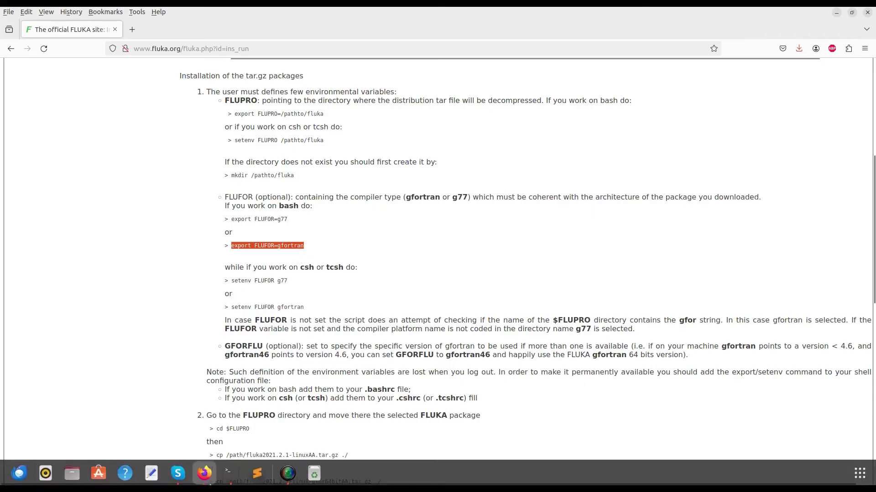
left_click(228, 474)
right_click(198, 470)
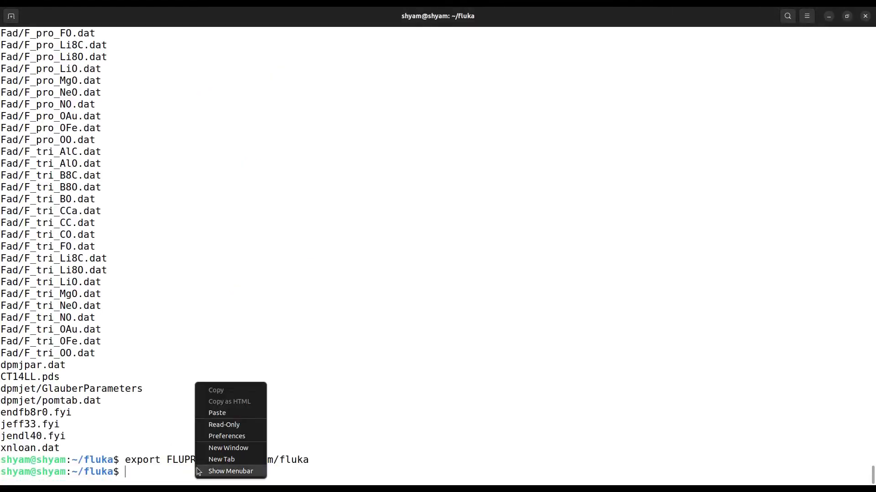
left_click(220, 416)
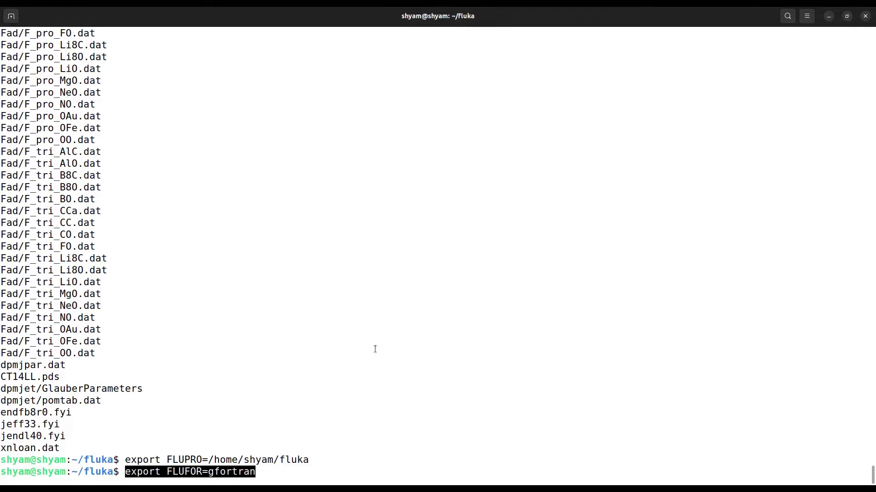
key("Return")
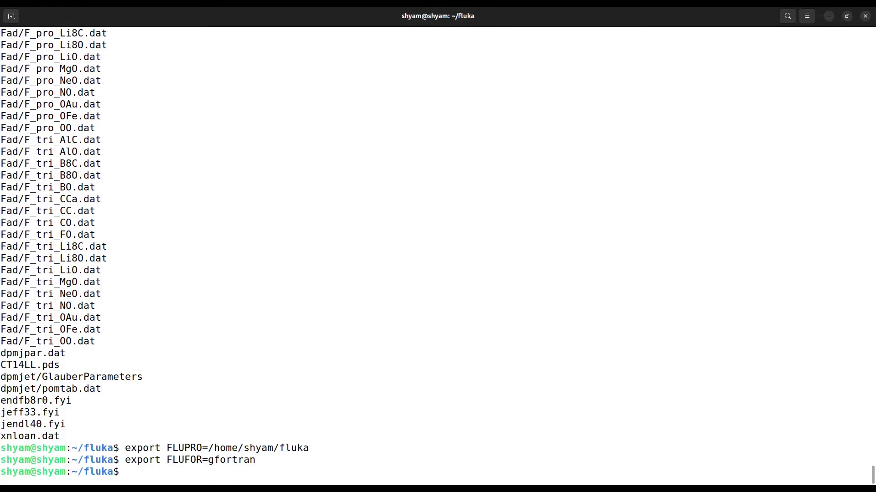
Step: Type the make command after checking the install page's compile step for flukahp
type("mak")
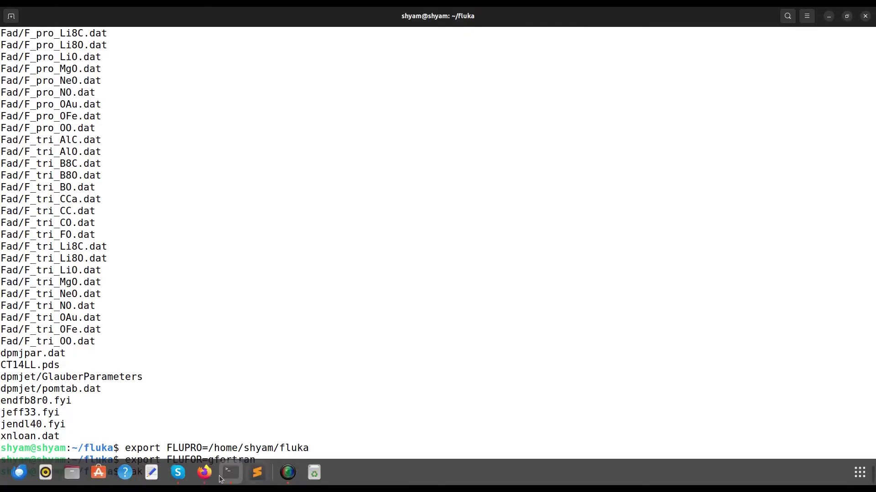
left_click(204, 473)
scroll(271, 343, "down", 3)
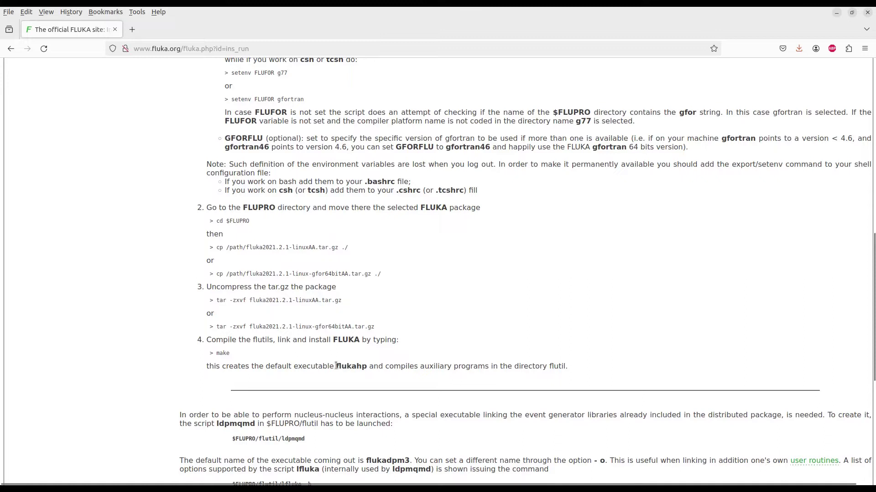
left_click_drag(336, 368, 369, 369)
left_click(231, 473)
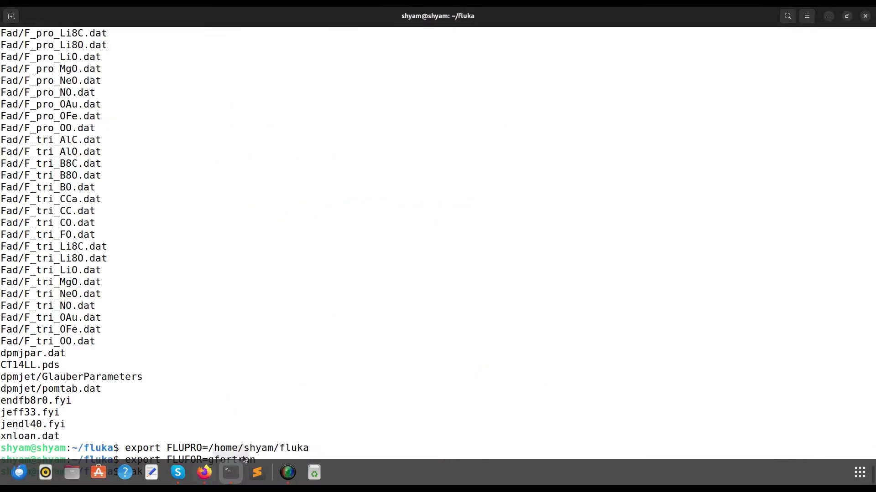
type("e")
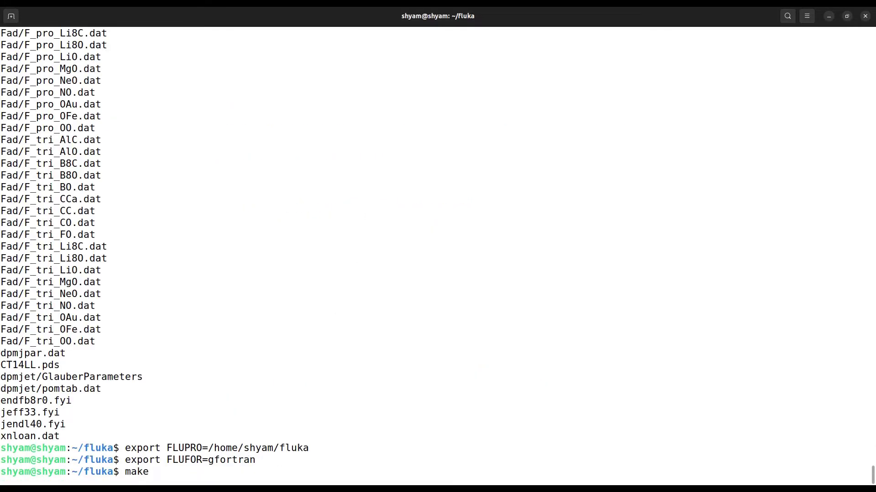
Step: Run make to compile FLUKA, then list the folder to confirm flukahp exists
key("Return")
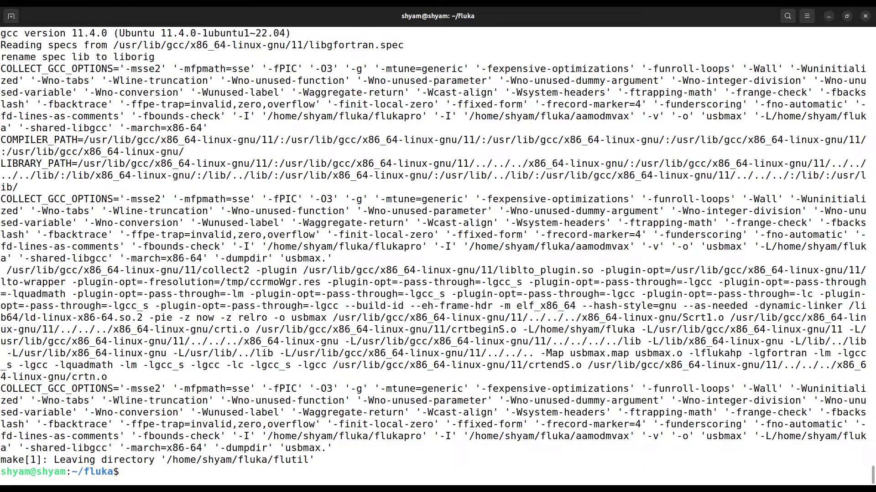
type("ls")
key("Return")
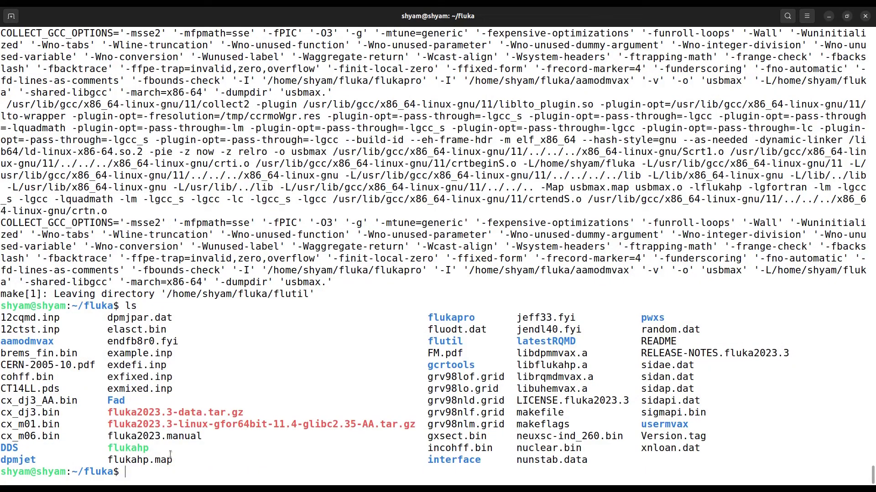
double_click(138, 449)
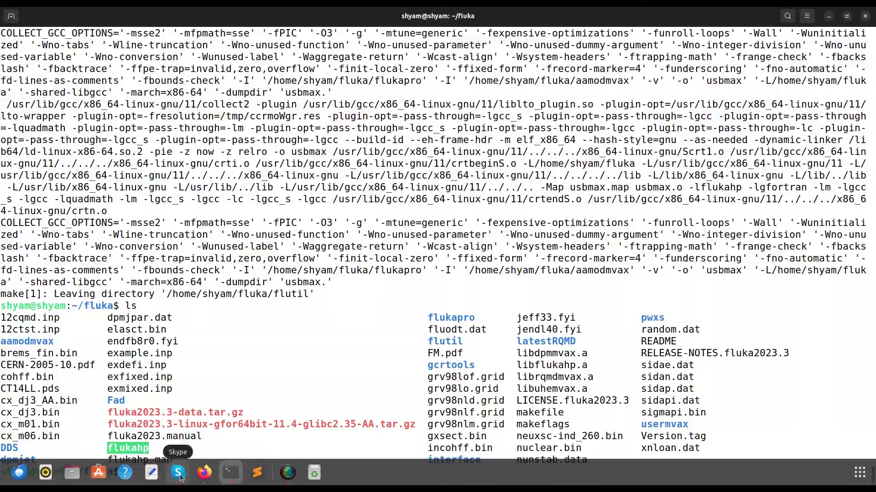
left_click(178, 452)
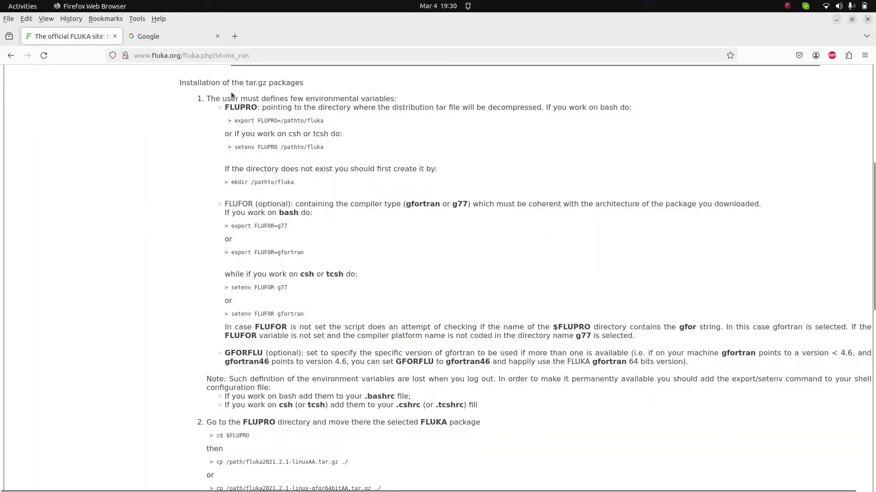
Step: Search Google for 'install flair' using the search-box suggestion
scroll(440, 270, "down", 5)
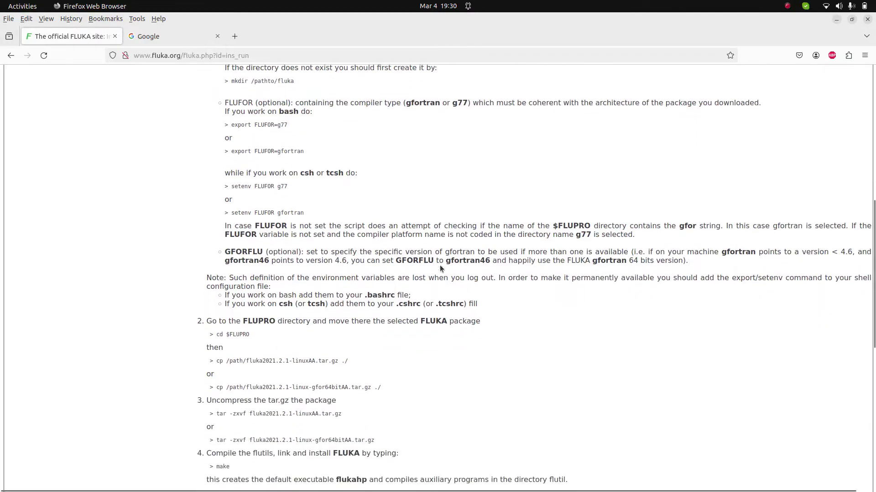
scroll(429, 292, "down", 3)
double_click(354, 372)
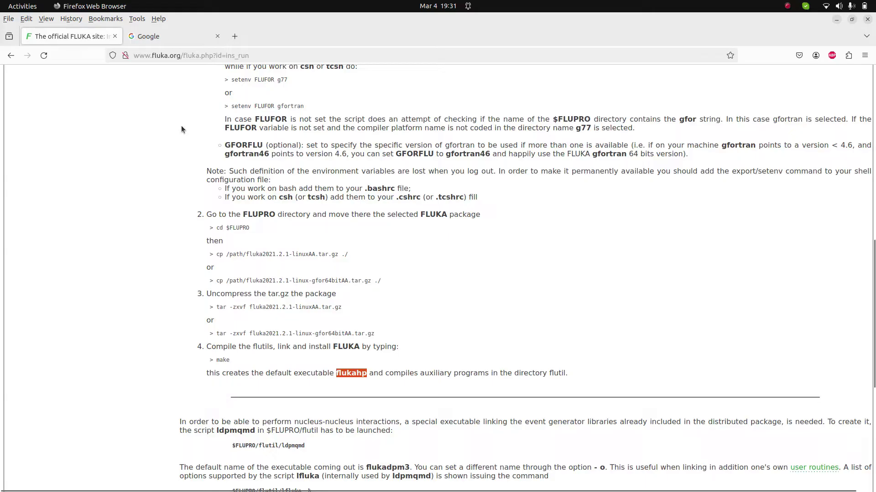
left_click(170, 43)
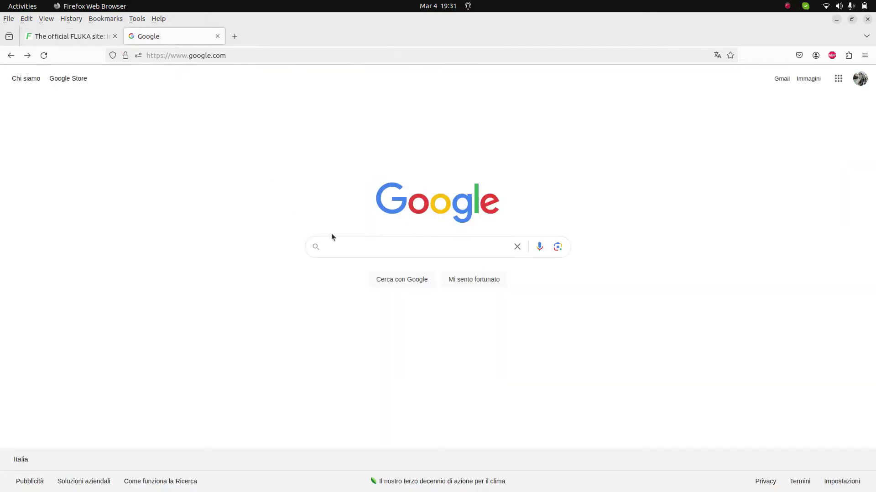
left_click(351, 247)
left_click(345, 282)
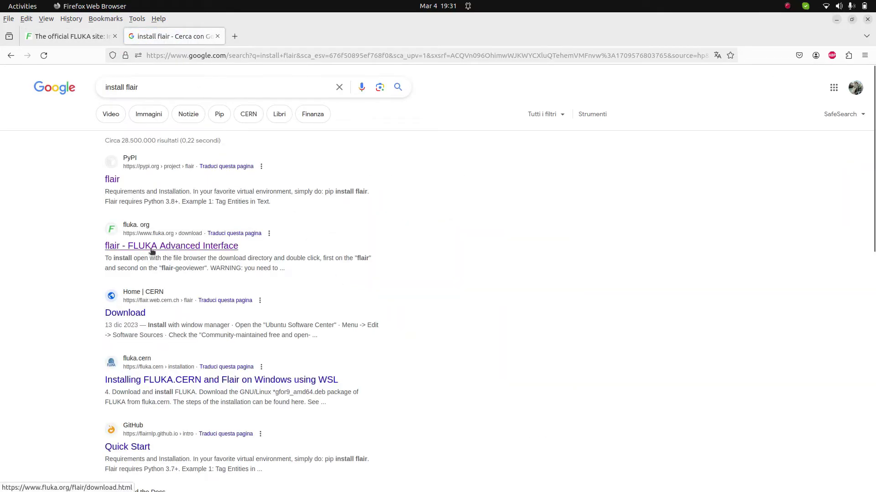
Step: Open the 'flair - FLUKA Advanced Interface' page and review its requirements, including numpy and pydicom
left_click(213, 252)
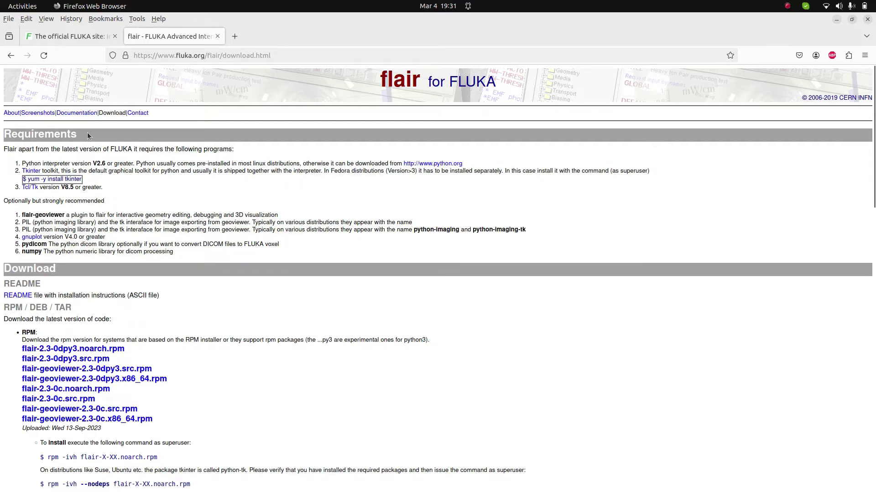
left_click_drag(80, 137, 4, 137)
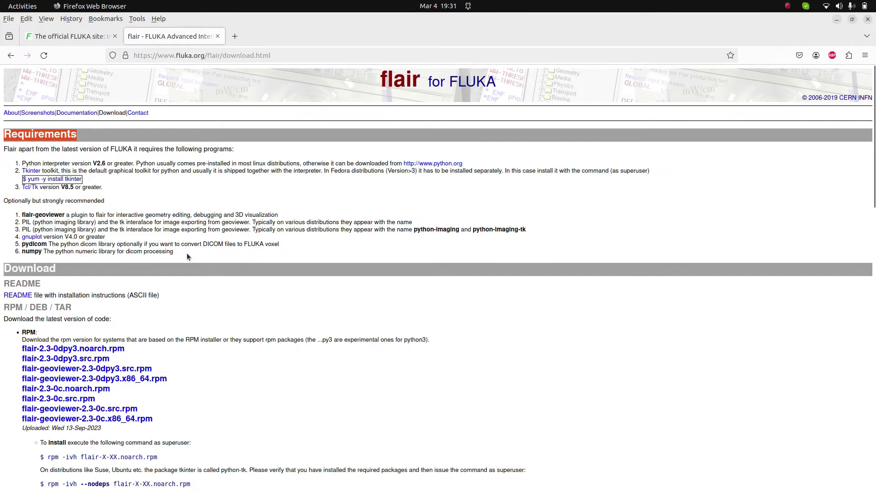
left_click_drag(187, 253, 21, 252)
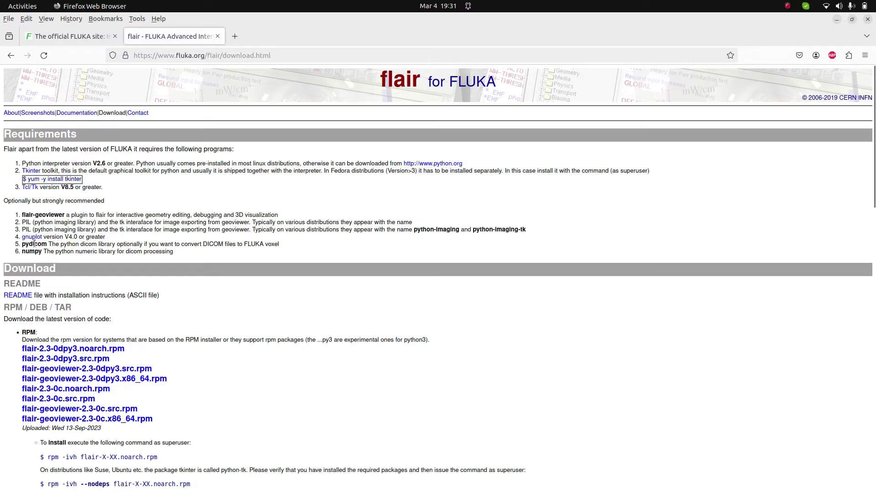
double_click(40, 244)
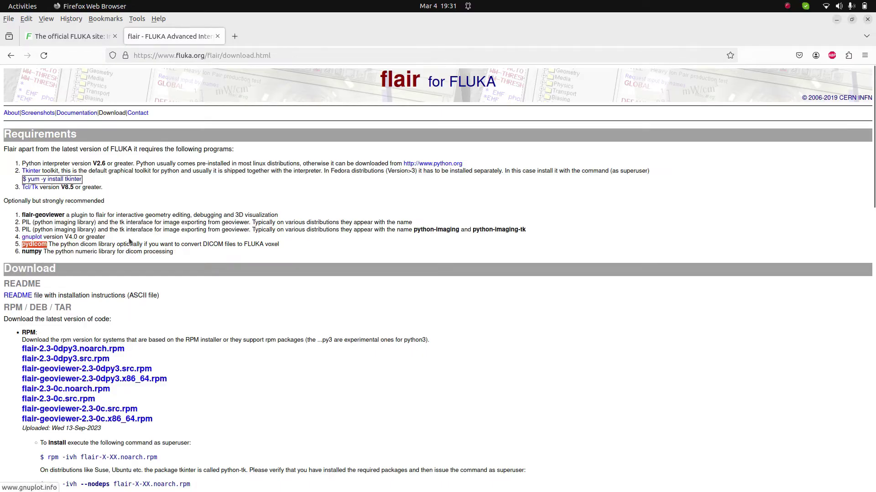
scroll(303, 249, "down", 3)
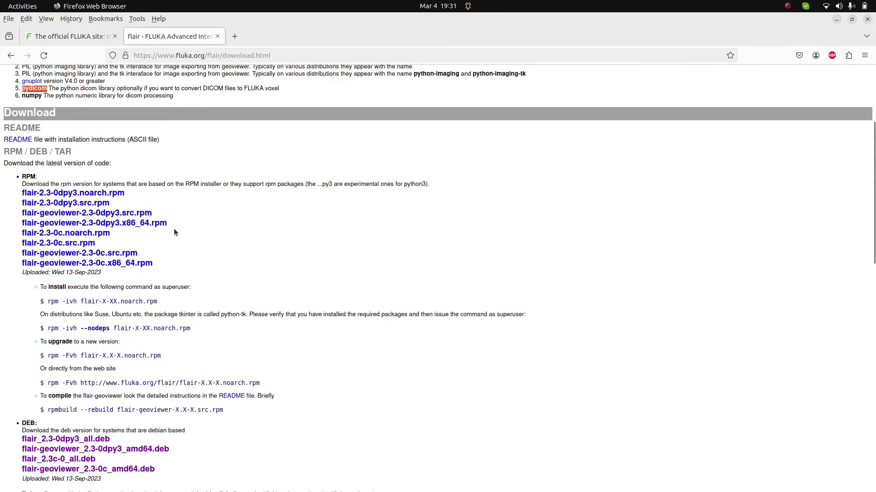
Step: Review the flair 2.3 RPM and DEB package lists, such as flair_2.3-0dpy3_all.deb
left_click_drag(167, 268, 21, 191)
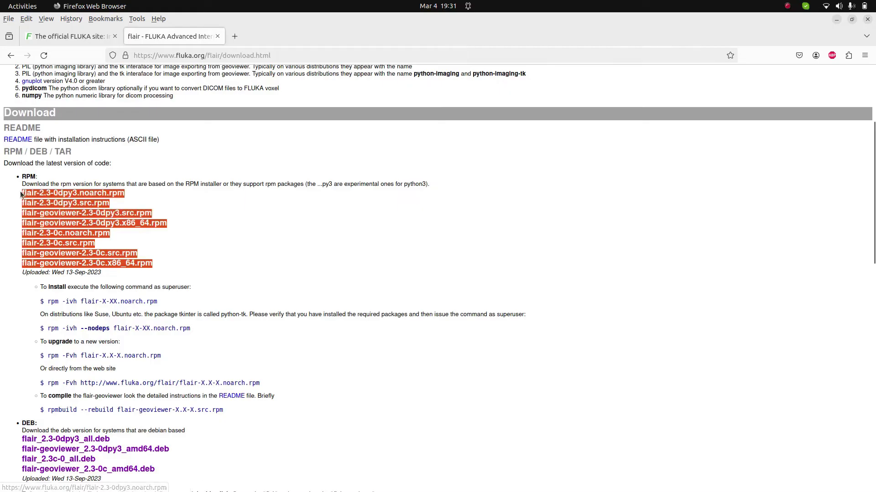
scroll(327, 315, "down", 2)
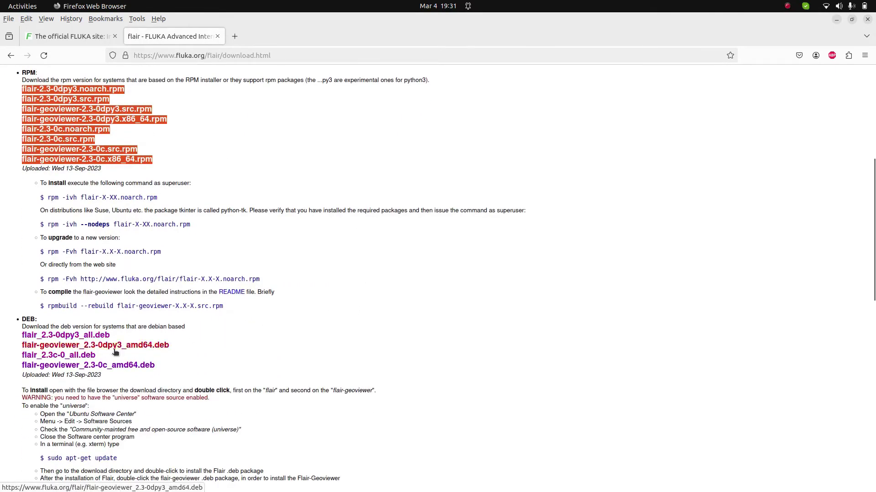
left_click(187, 350)
left_click_drag(187, 349, 20, 339)
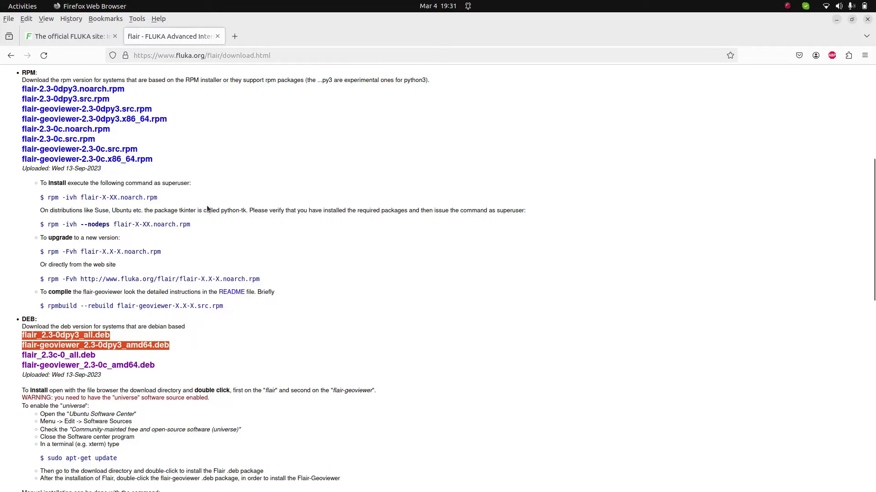
scroll(196, 208, "up", 2)
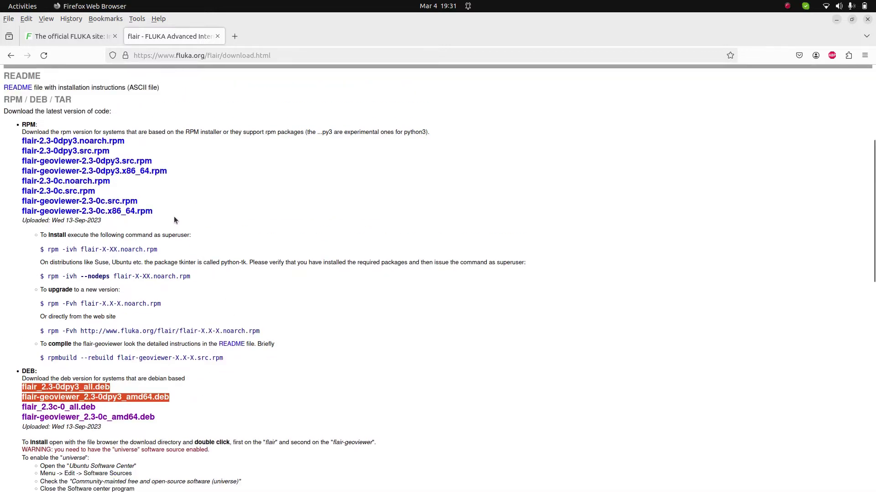
left_click_drag(174, 221, 342, 221)
left_click(343, 221)
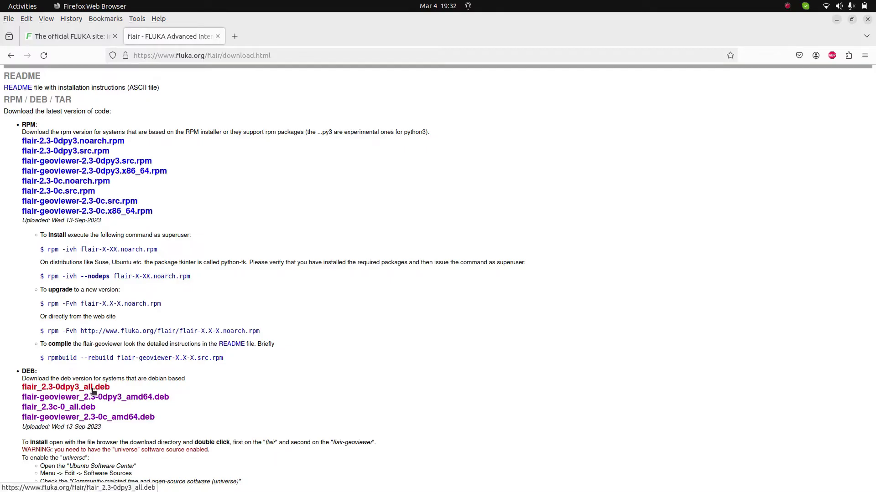
Step: Download flair_2.3-0dpy3_all.deb and flair-geoviewer_2.3-0dpy3_amd64.deb, then highlight the Debian installation notes
left_click(93, 391)
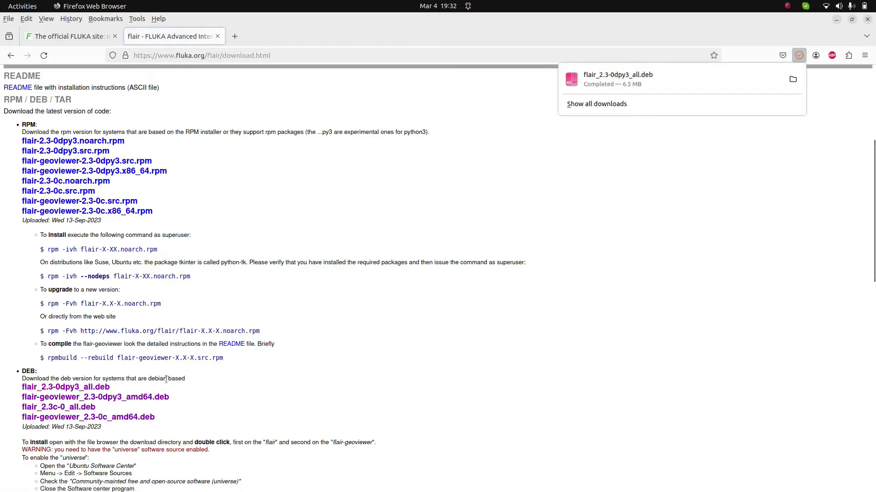
left_click(149, 398)
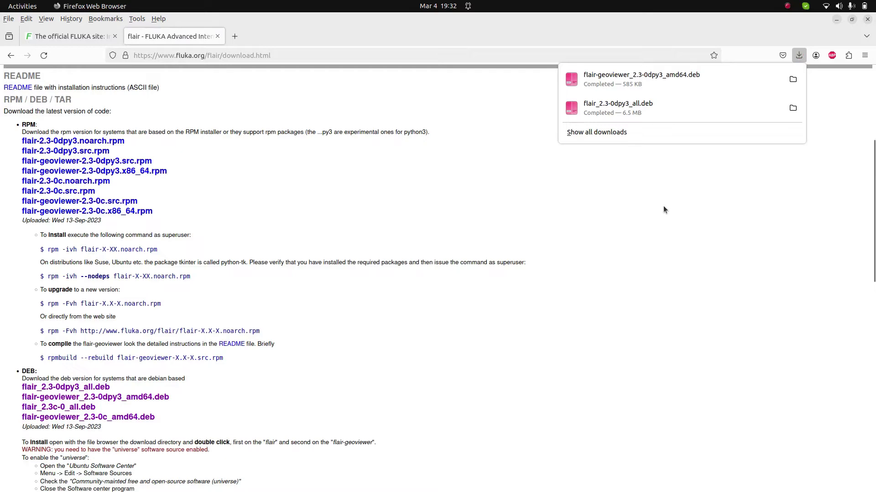
scroll(249, 237, "up", 3)
scroll(249, 241, "up", 1)
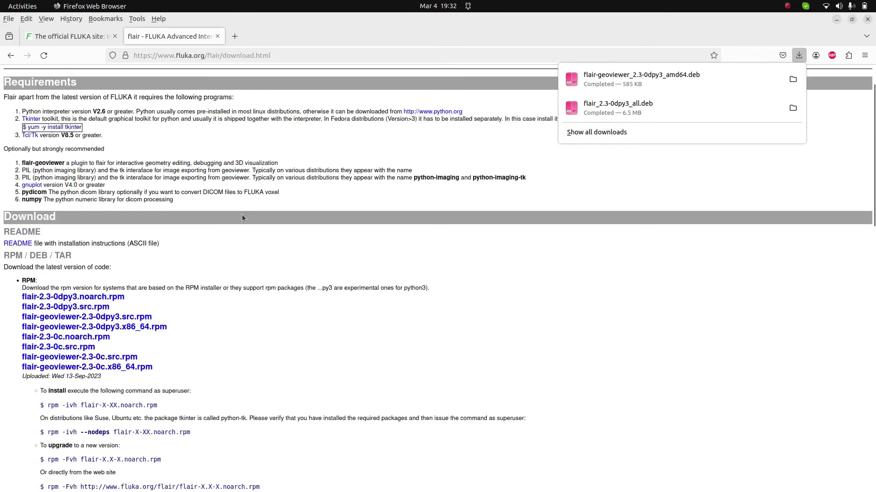
scroll(236, 310, "down", 7)
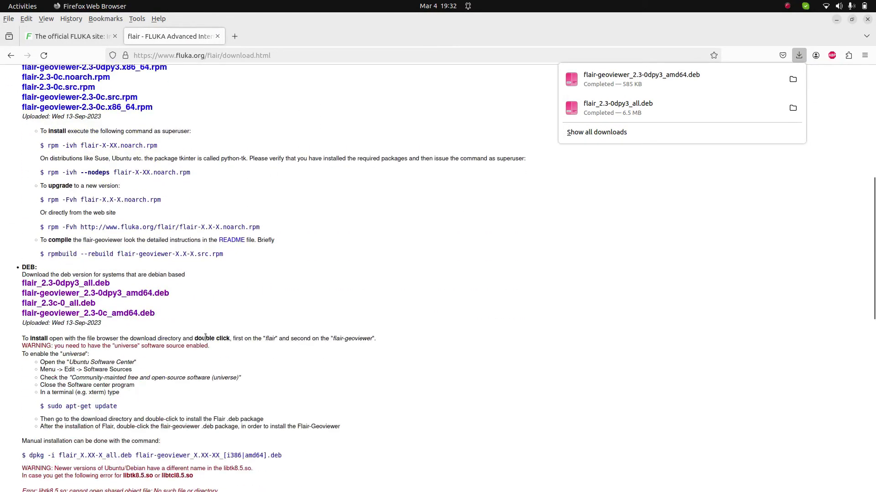
left_click_drag(134, 393, 33, 339)
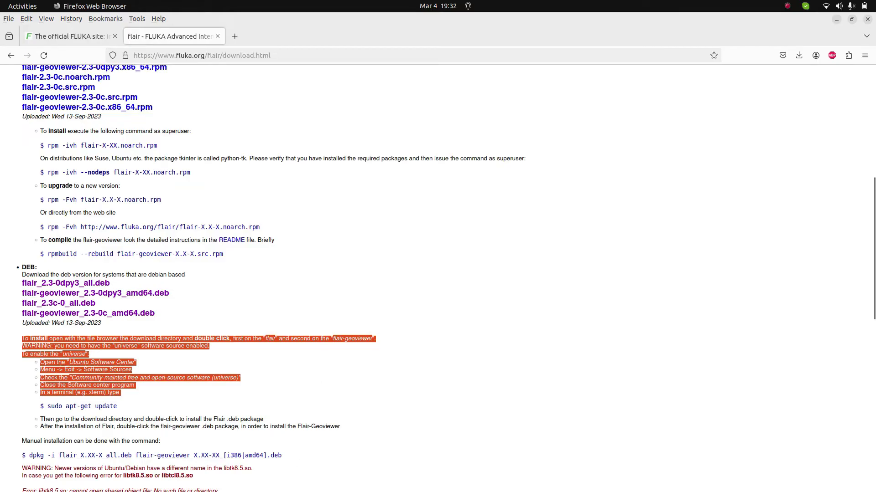
mouse_move(247, 486)
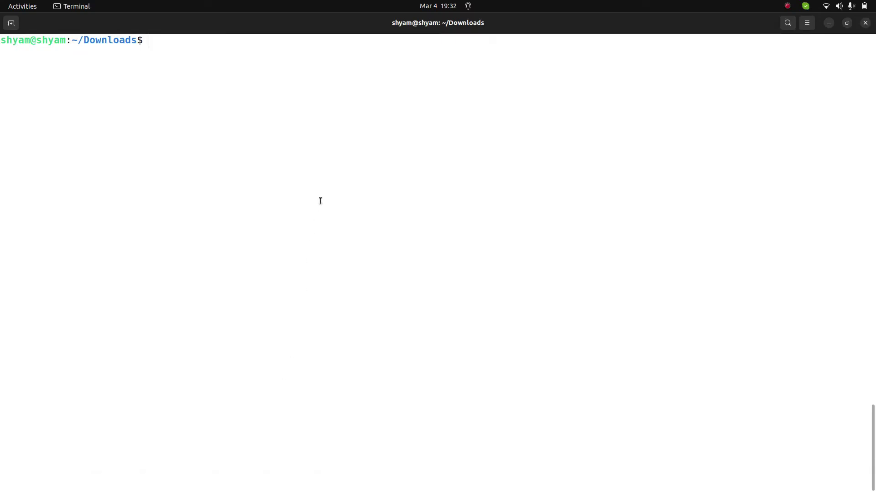
Step: Install flair-geoviewer_2.3-0dpy3_amd64.deb with sudo dpkg -i, confirming with the administrator password
type("sudo dpkg -i")
type("flair")
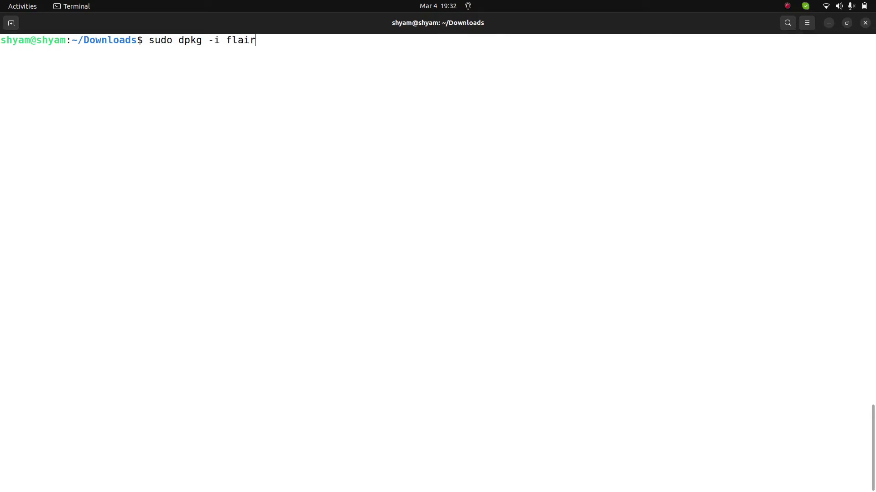
key("Tab")
key("Tab")
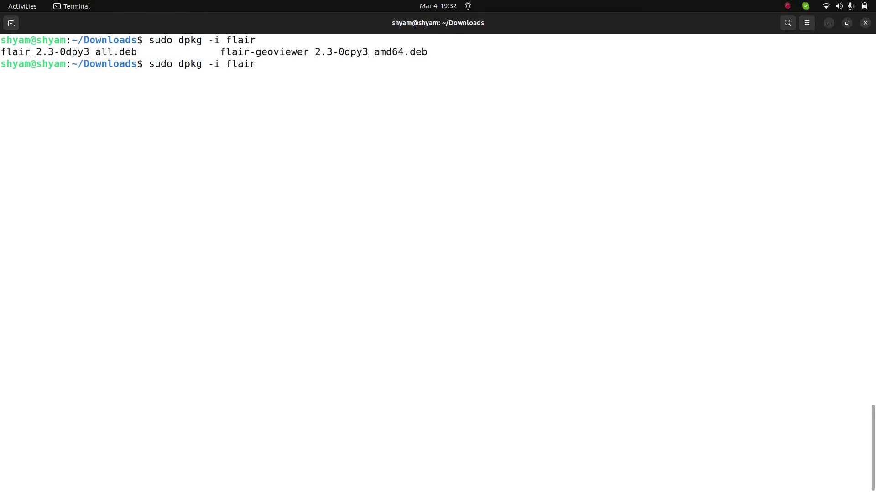
type("-")
key("Tab")
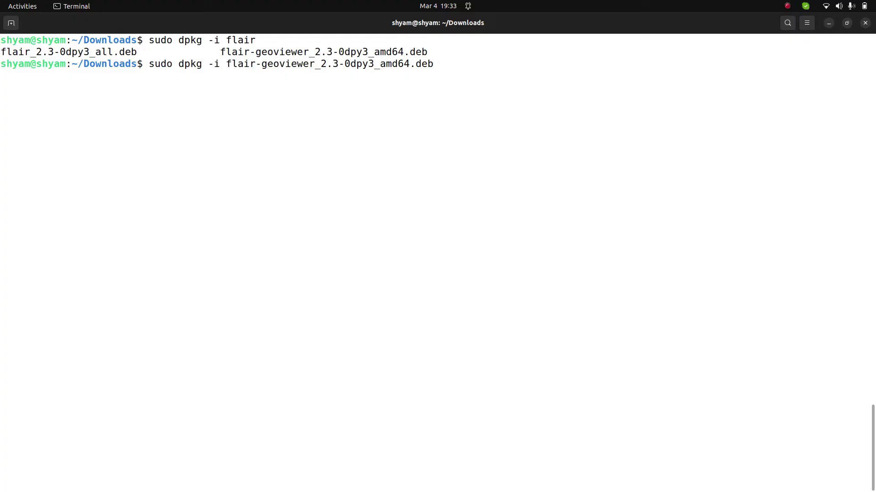
key("Return")
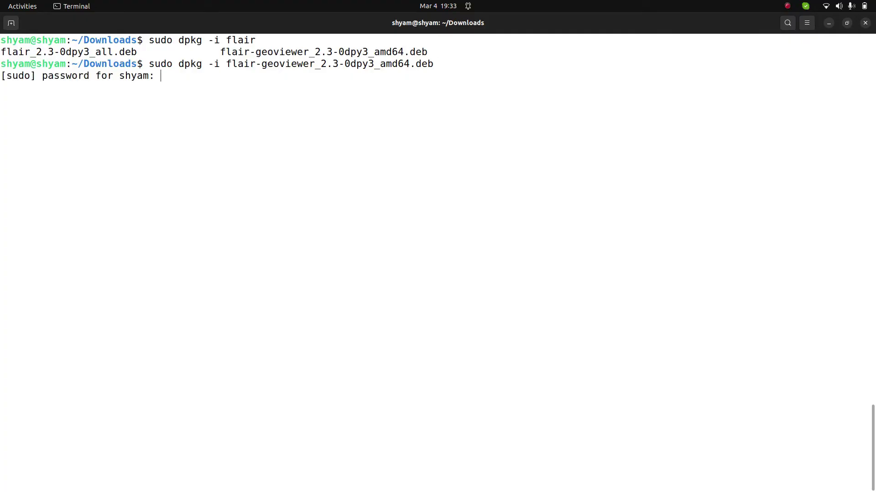
key("Return")
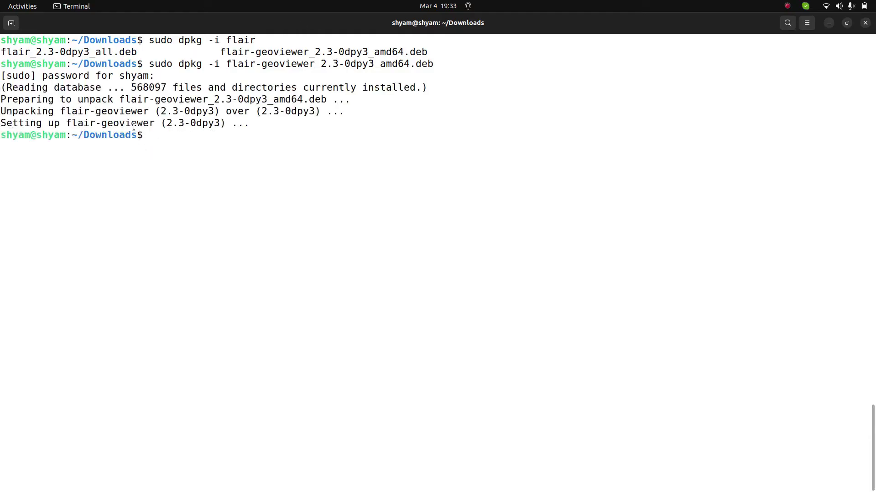
Step: Edit the recalled dpkg command so it targets flair_2.3-0dpy3_all.deb
double_click(94, 52)
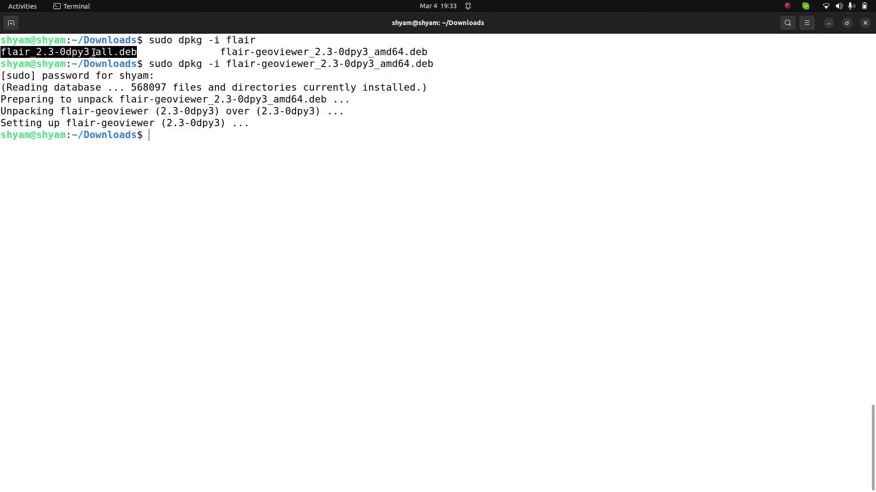
left_click(215, 145)
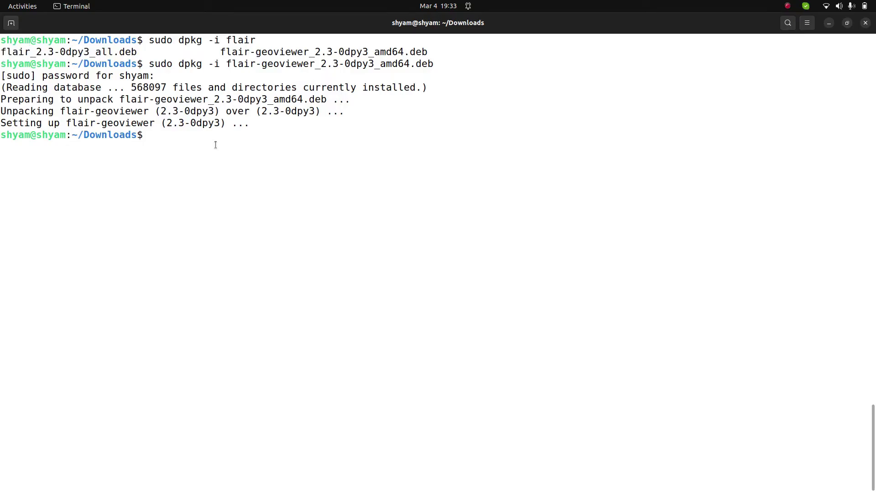
key("Up")
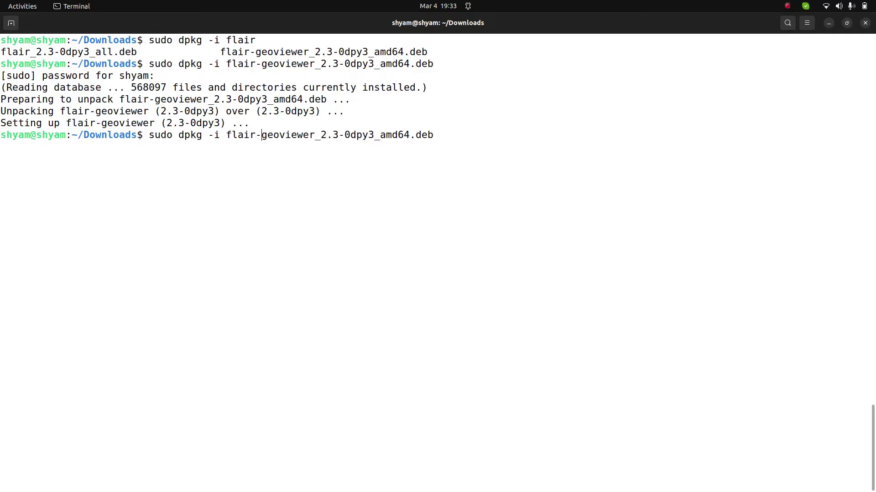
key("Left")
key("Left")
key("Left")
key("Left")
key("Left")
key("Left")
key("Left")
key("Left")
key("Left")
key("Left")
key("Left")
key("Left")
key("Left")
key("Left")
key("Left")
key("Left")
key("Left")
key("Left")
key("Left")
key("Left")
key("Delete")
key("Delete")
key("Delete")
key("Delete")
key("Delete")
key("Delete")
key("Delete")
key("Delete")
key("Delete")
key("Delete")
key("Delete")
key("Delete")
key("Delete")
key("Delete")
key("Delete")
key("Delete")
key("Delete")
key("Delete")
key("Delete")
key("Delete")
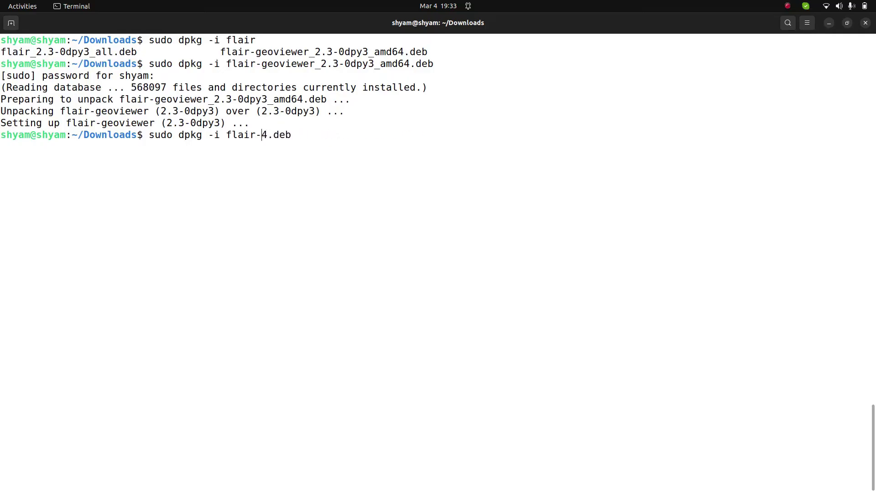
key("Tab")
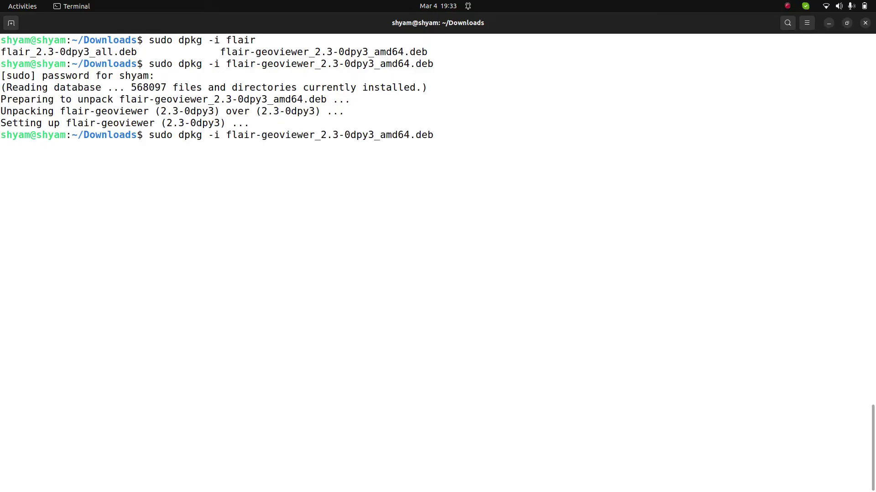
key("BackSpace")
key("Delete")
key("Delete")
key("Delete")
key("Delete")
key("Delete")
key("Delete")
key("Delete")
key("Delete")
key("Delete")
key("Delete")
key("Delete")
key("Delete")
key("Delete")
key("Delete")
key("Delete")
key("Delete")
key("Delete")
key("Delete")
key("Delete")
key("Delete")
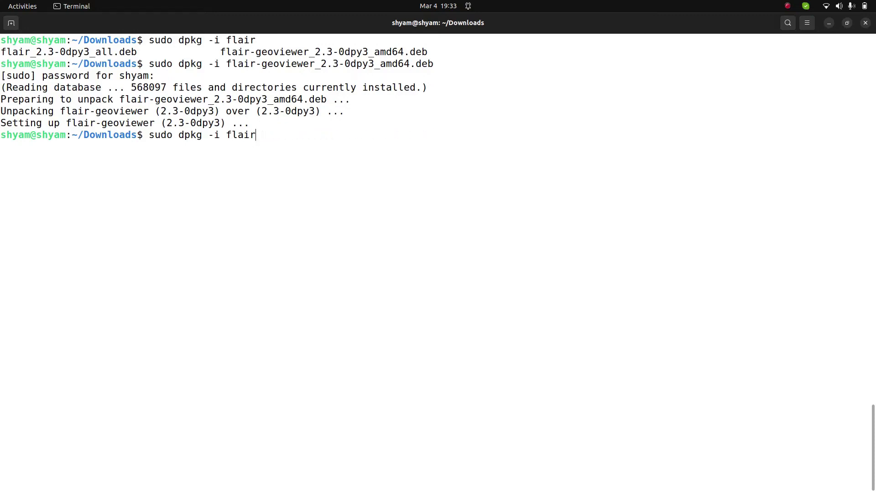
type("_")
key("Tab")
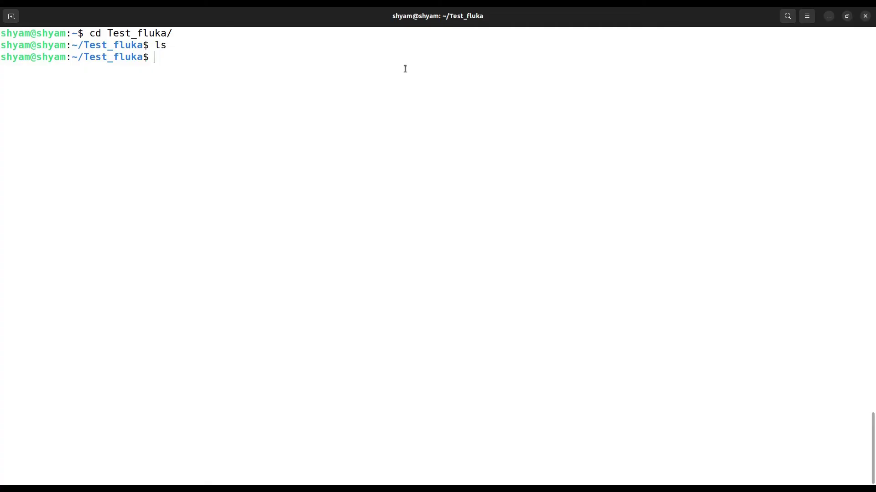
Step: Bring up Firefox's FLUKA installation page describing the FLUPRO and FLUFOR variables
mouse_move(337, 483)
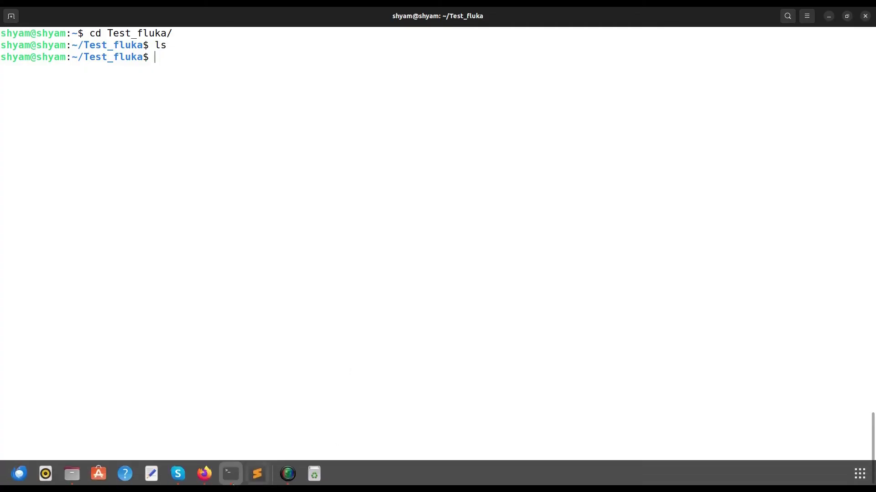
left_click(203, 476)
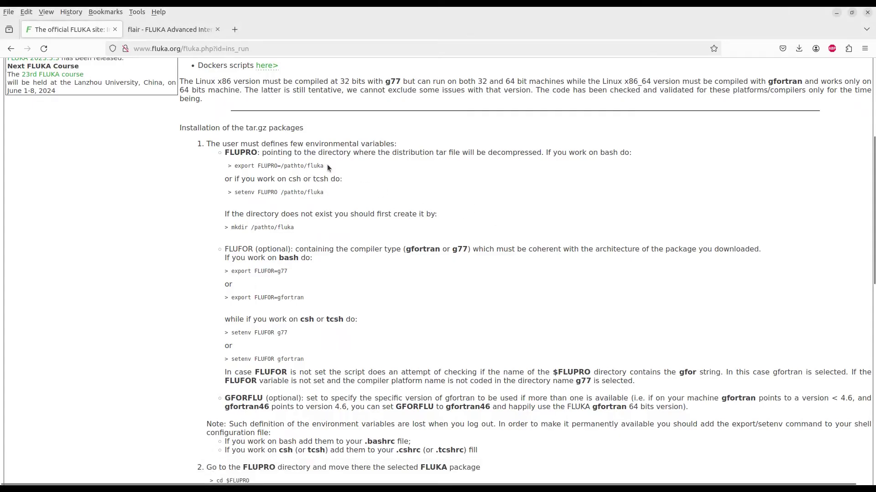
double_click(237, 153)
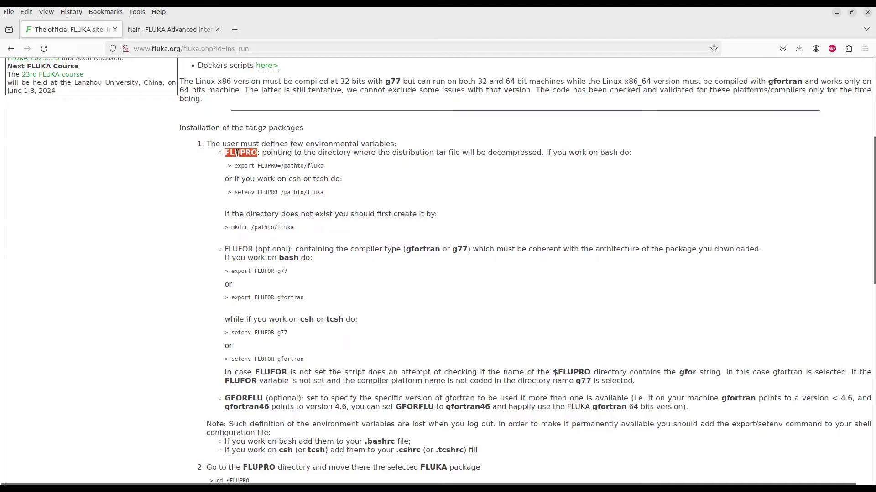
double_click(266, 166)
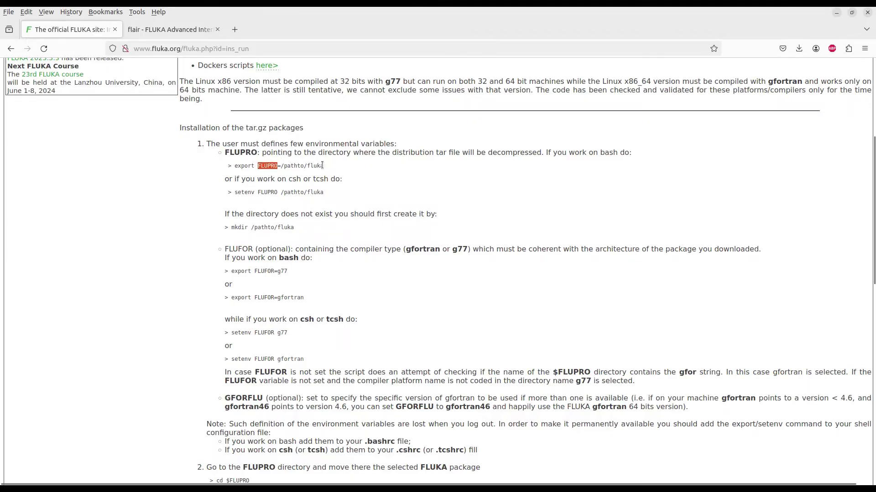
left_click_drag(323, 166, 279, 167)
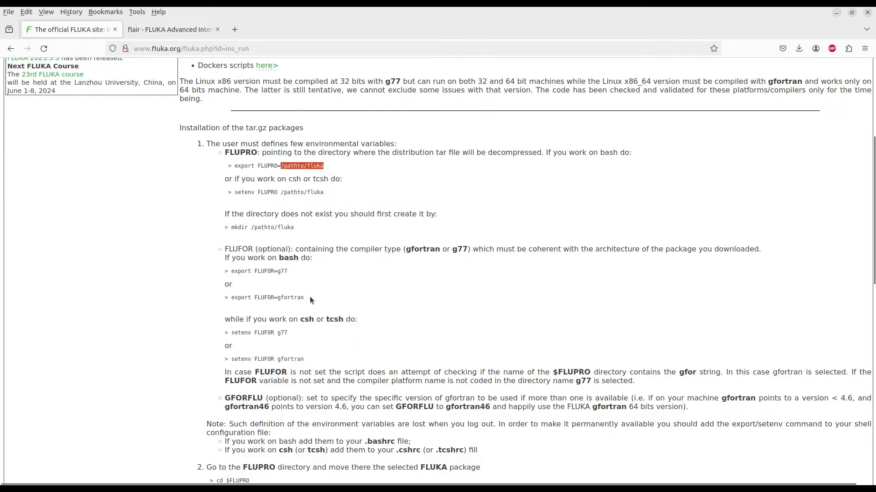
left_click_drag(309, 300, 230, 299)
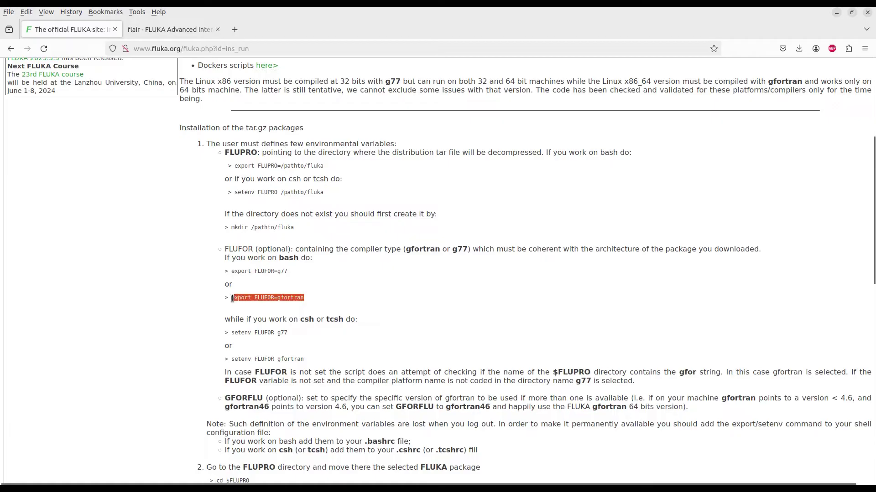
double_click(292, 299)
double_click(263, 299)
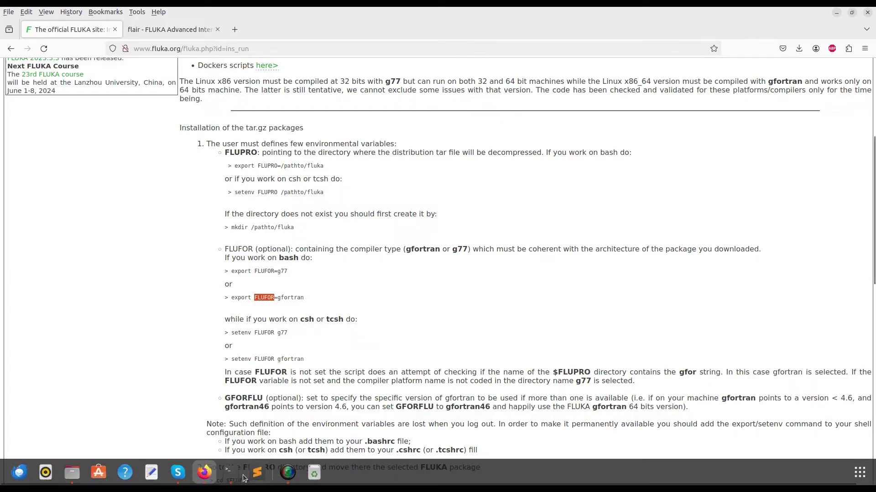
Step: Append export FLUPRO=~/fluka to ~/.bashrc, checking the path against the install page
left_click(233, 475)
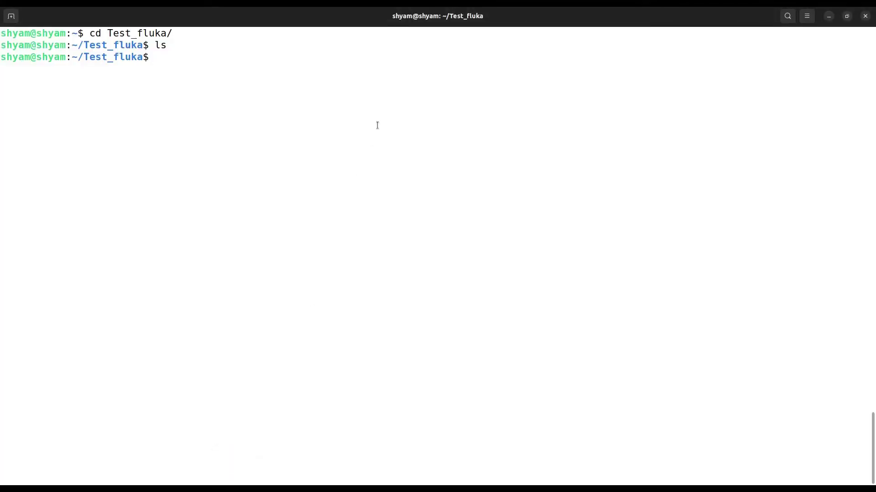
key("Up")
key("Up")
key("Up")
key("Up")
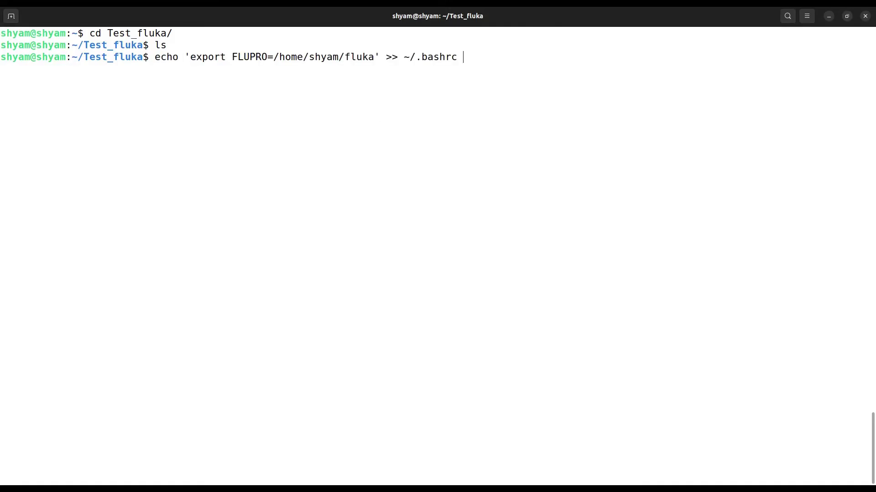
double_click(256, 56)
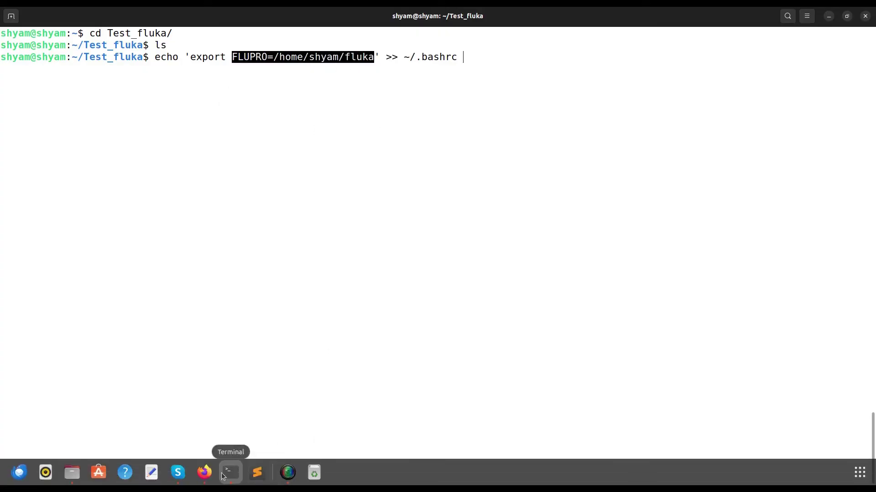
left_click(204, 472)
left_click_drag(284, 166, 302, 168)
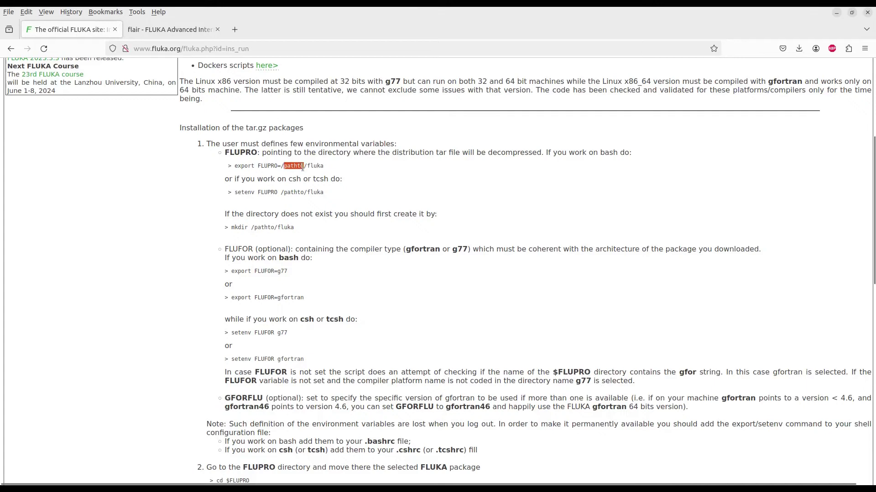
double_click(314, 166)
left_click(230, 474)
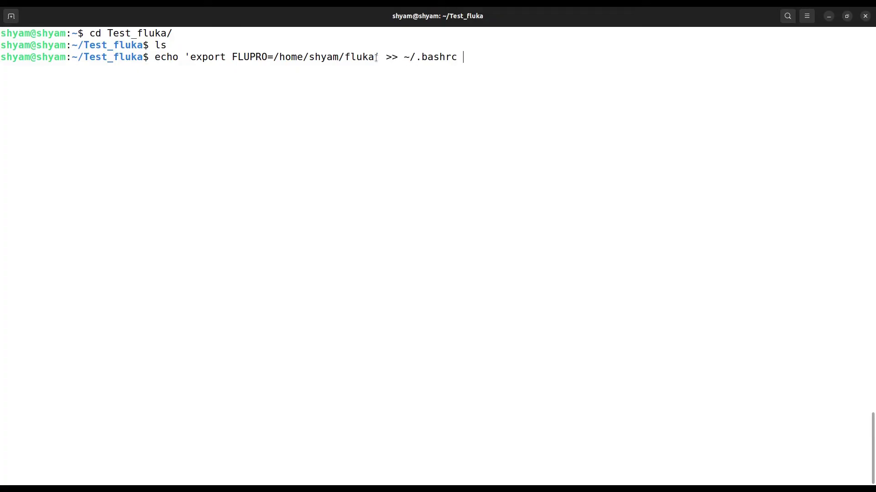
left_click_drag(375, 57, 189, 57)
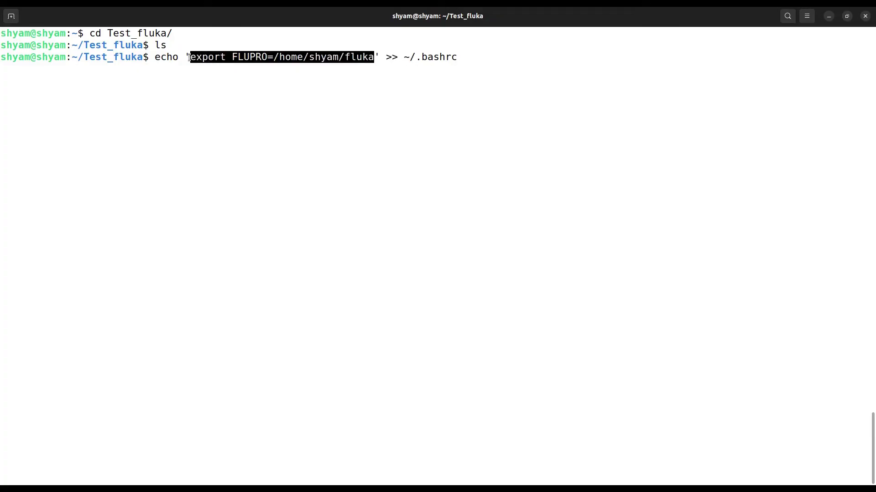
left_click(418, 58)
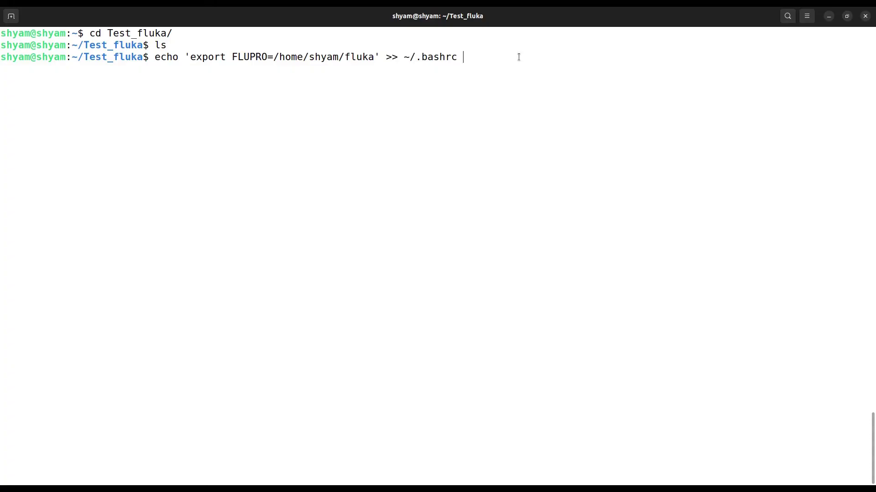
key("Return")
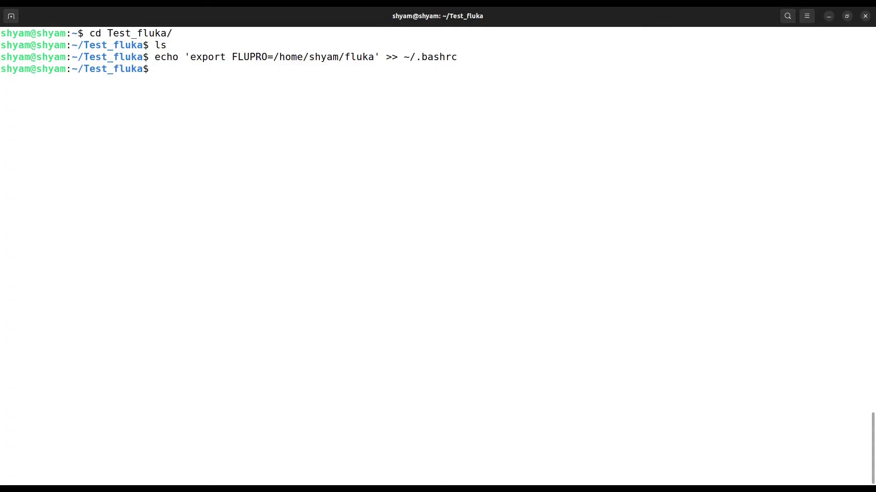
Step: Append export FLUFOR=gfortran to ~/.bashrc, after confirming gfortran on the install page
mouse_move(323, 475)
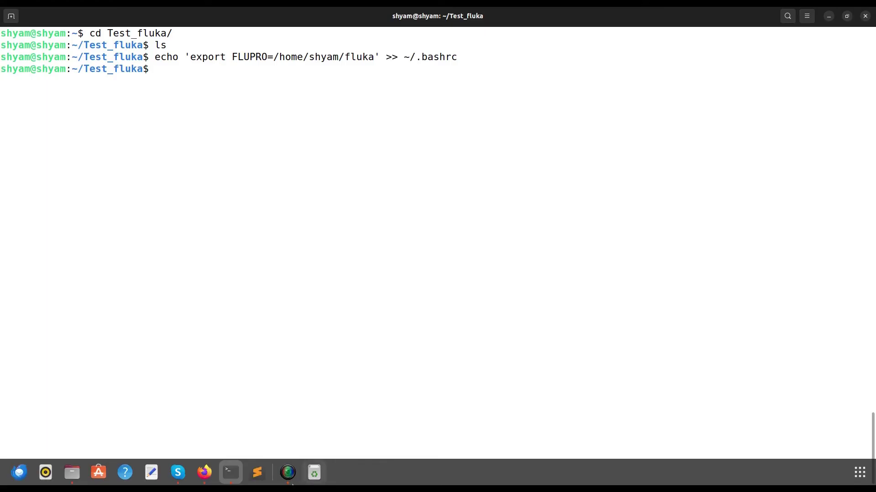
left_click(198, 476)
scroll(420, 226, "down", 2)
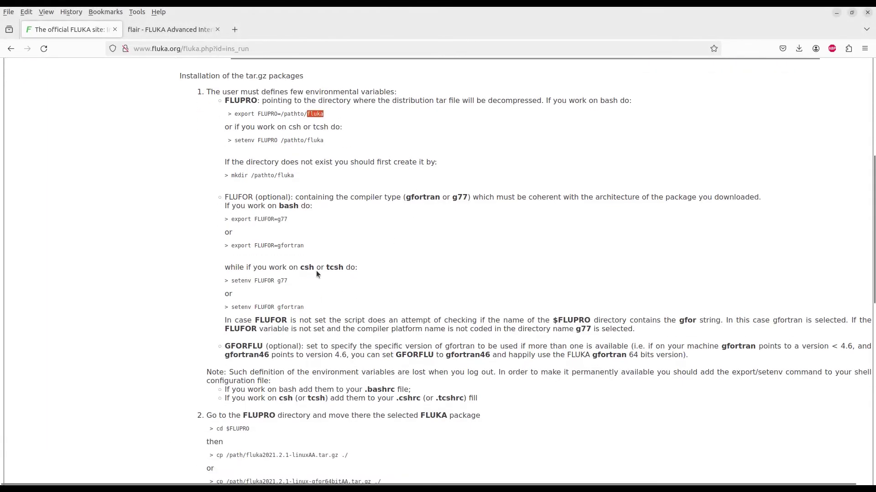
double_click(285, 247)
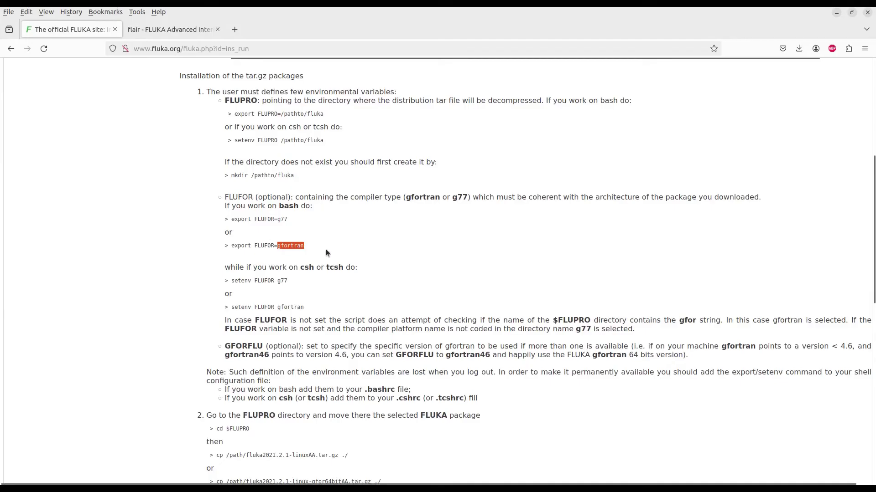
left_click(231, 473)
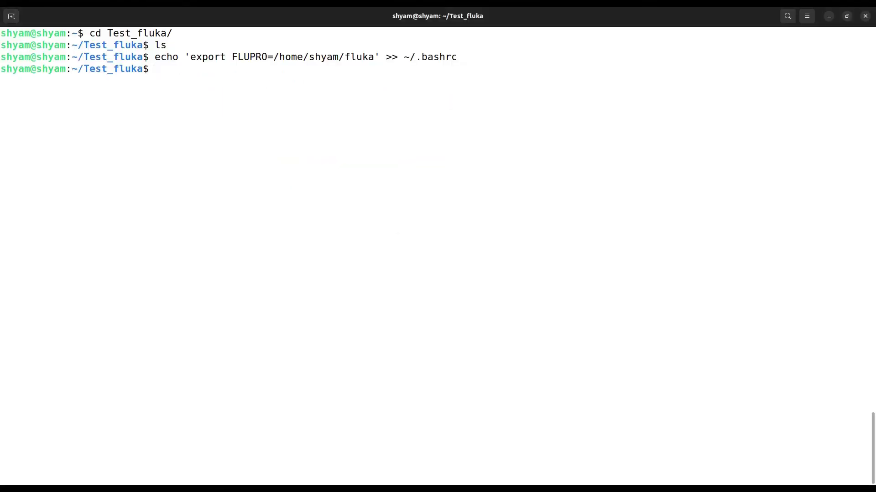
key("Up")
key("Up")
key("Up")
key("Up")
key("Up")
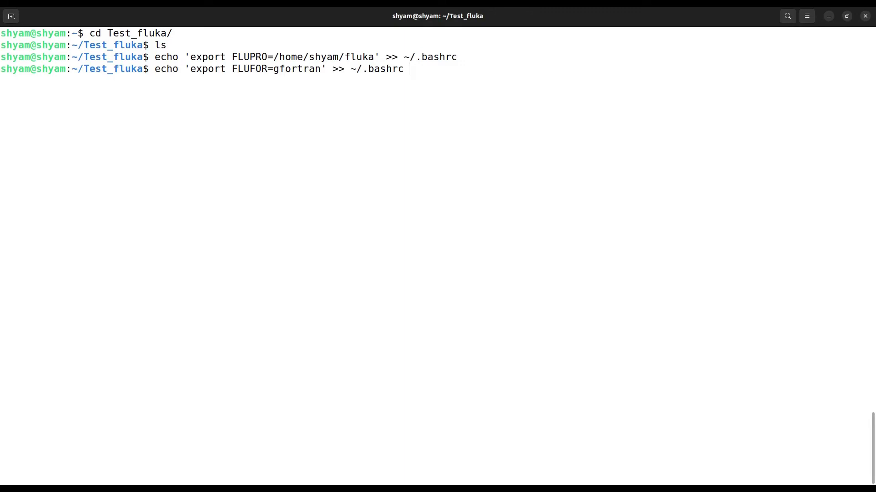
key("Return")
type("cd")
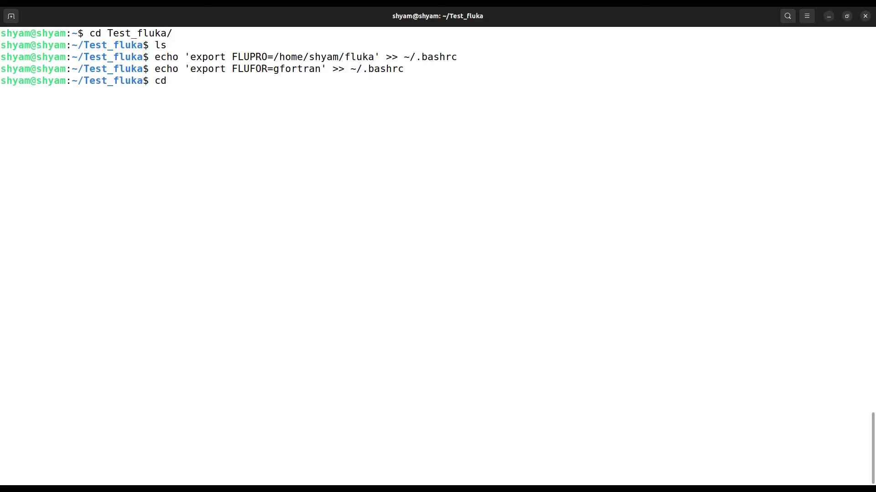
Step: Return to the home directory and reload the shell settings with source .bashrc
key("Return")
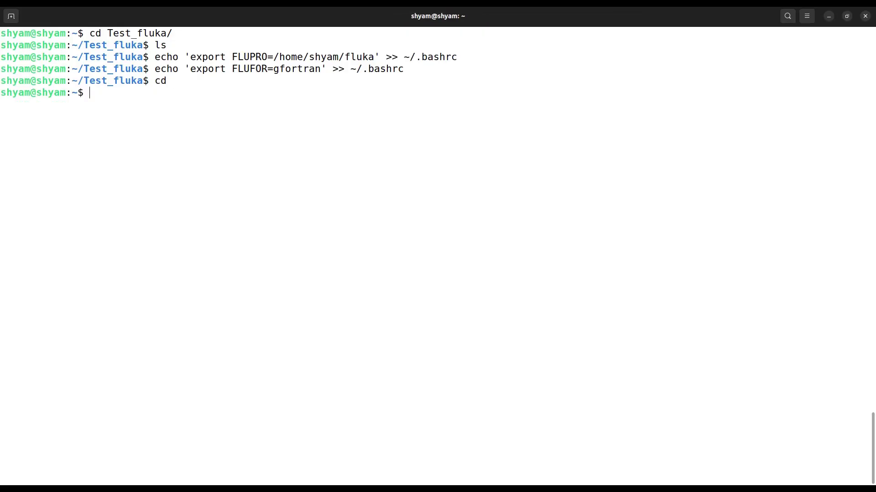
type("source .bashrc")
key("Return")
Step: Move into Test_fluka, list its contents, and enter flair & to start flair
type("cd Tr")
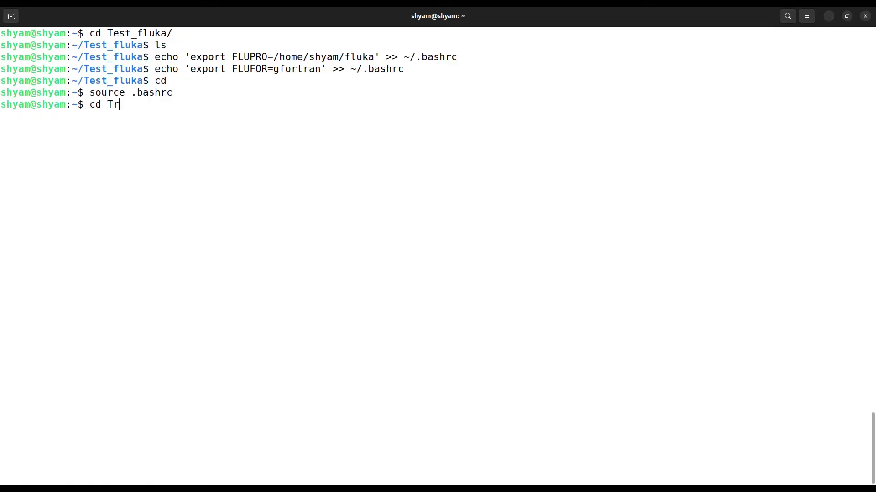
key("BackSpace")
type("e")
key("Return")
key("Up")
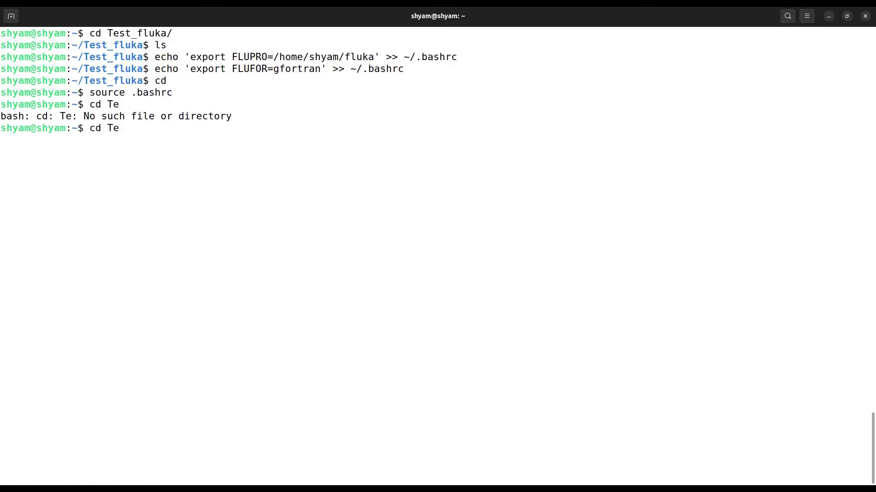
type("s")
key("Tab")
key("Return")
type("ls")
key("Return")
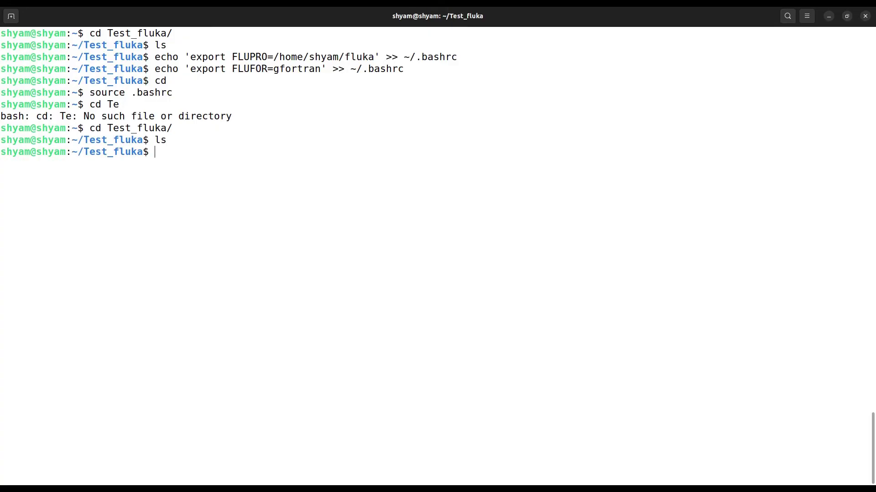
type("flair &")
Step: Launch flair, dismiss the About dialog, and show the Input tab's new-template list
key("Return")
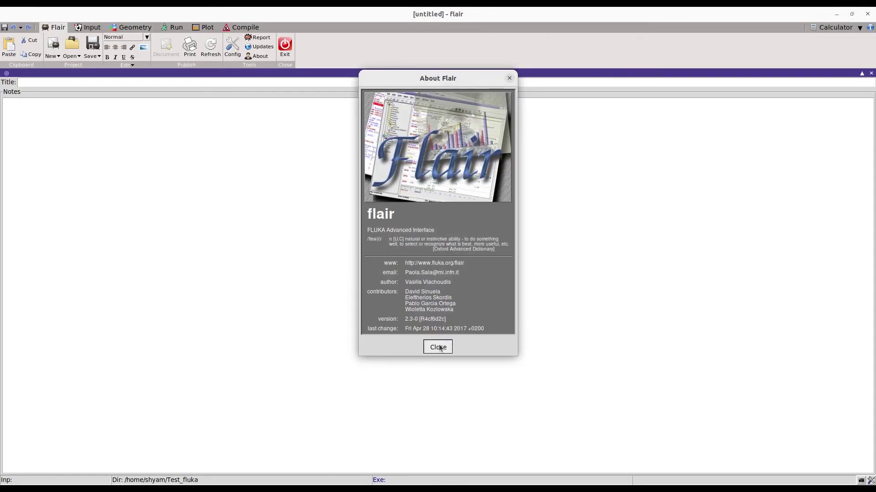
left_click(437, 347)
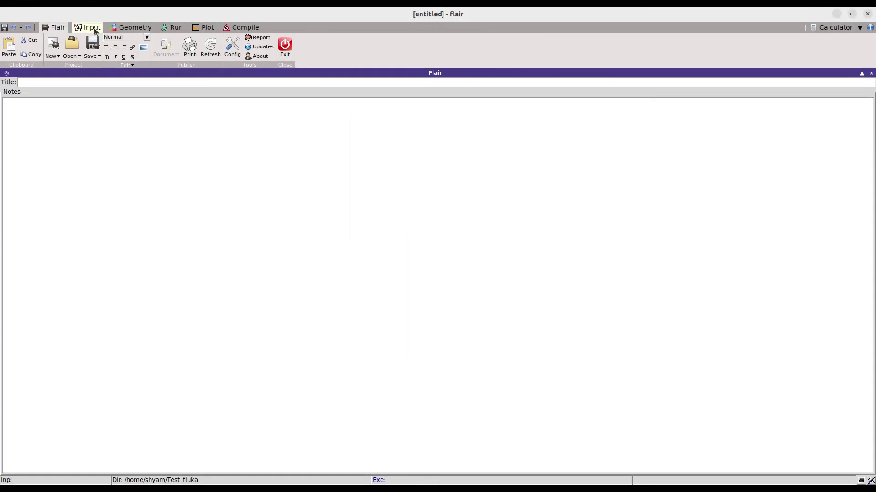
left_click(92, 28)
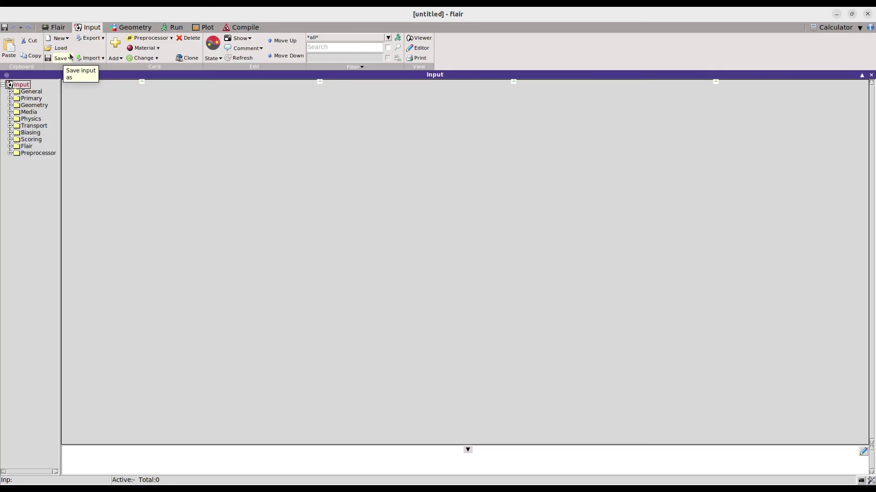
left_click(68, 40)
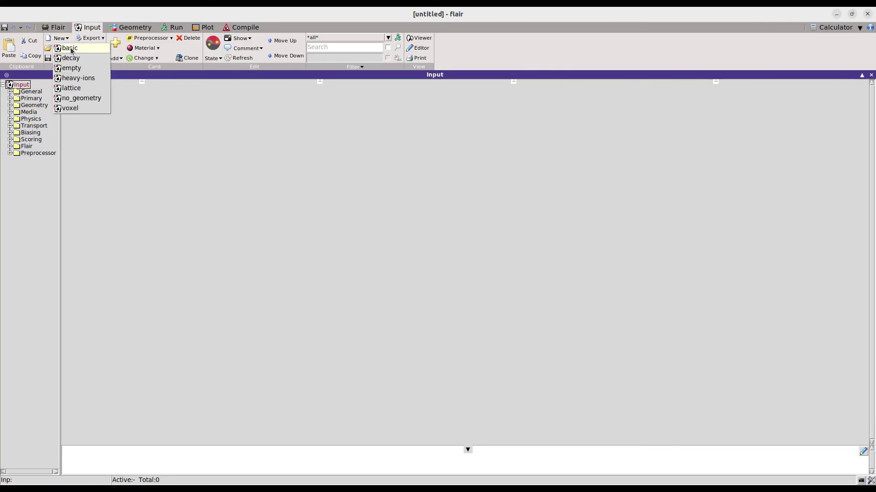
Step: Create a new input from the basic template with 100 primaries in START
left_click(70, 48)
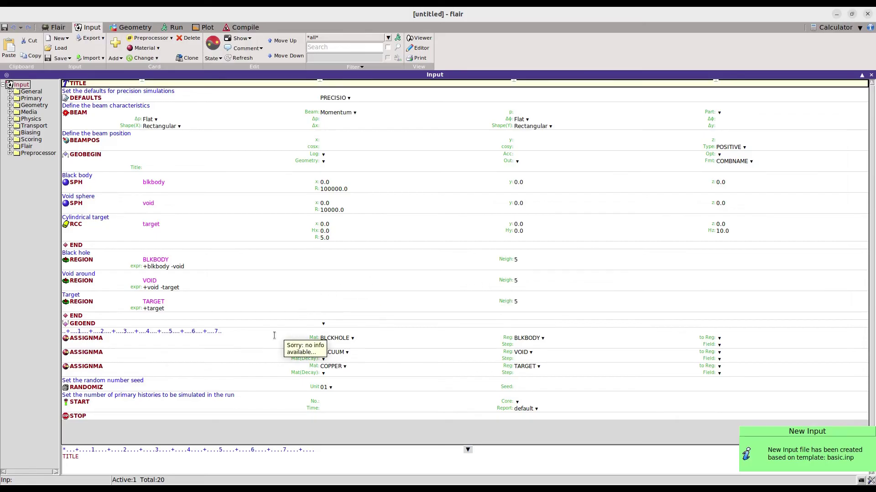
left_click(330, 402)
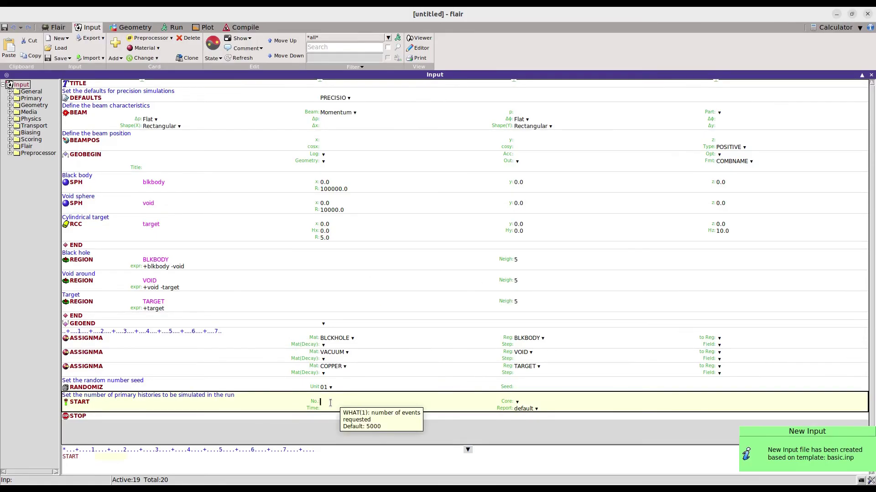
type("100")
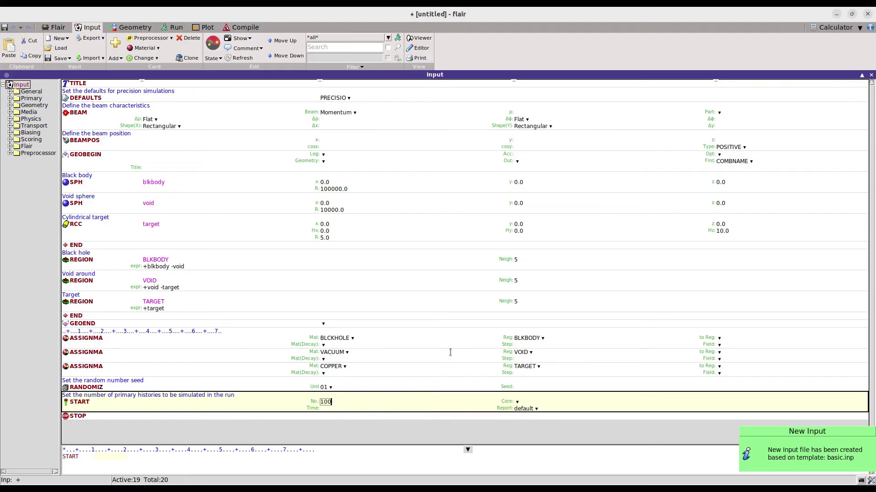
Step: Save the input as test.inp and view its geometry
left_click(49, 61)
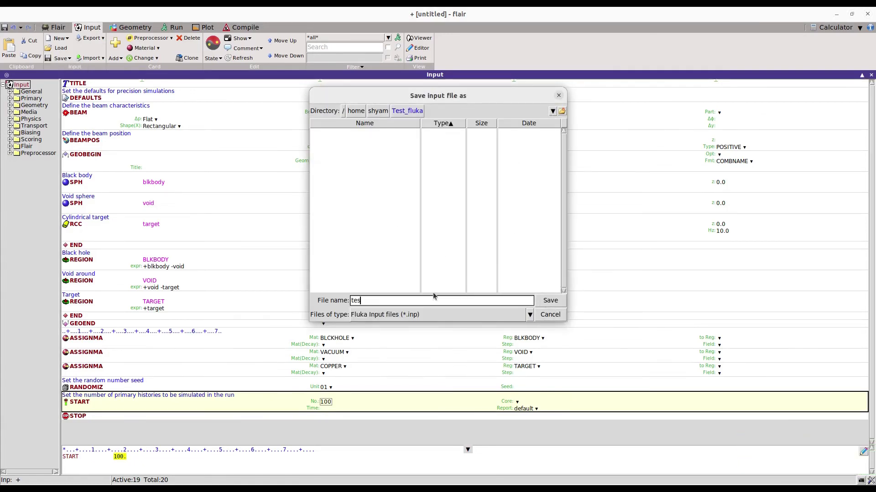
left_click(550, 301)
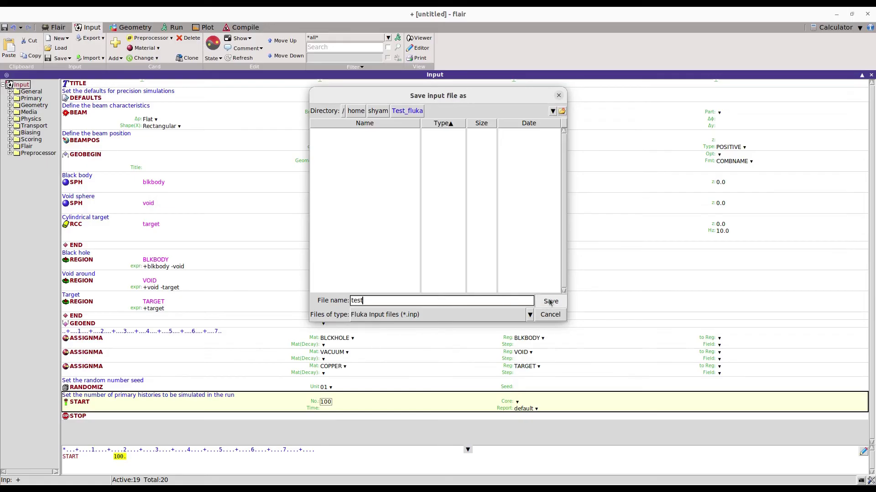
left_click(130, 28)
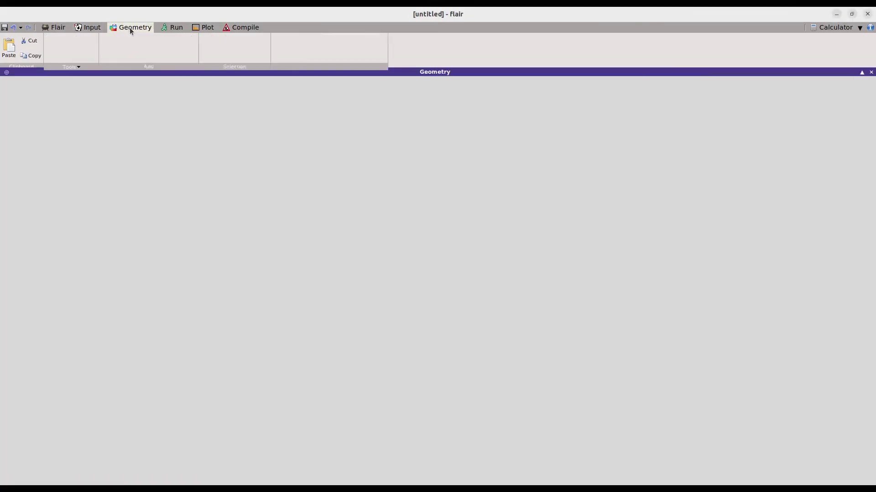
Step: Start the FLUKA run of test.inp and monitor it until it reports Finished OK
left_click(172, 28)
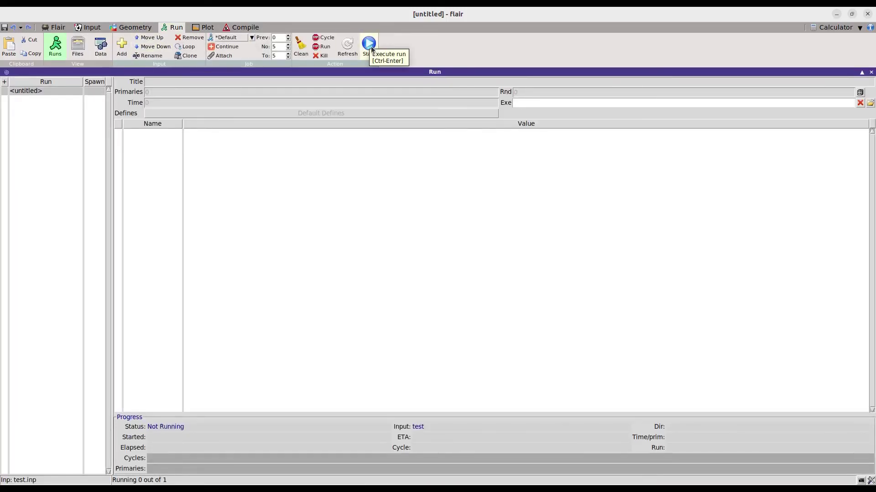
left_click(369, 44)
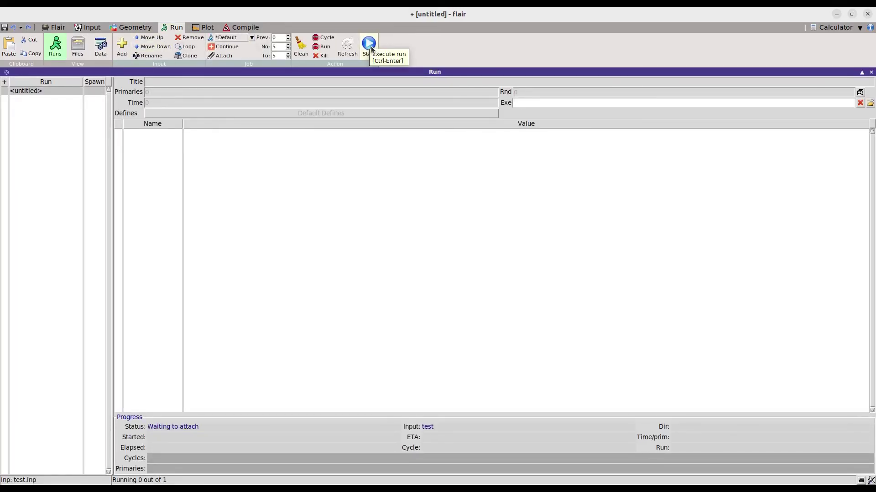
left_click(87, 29)
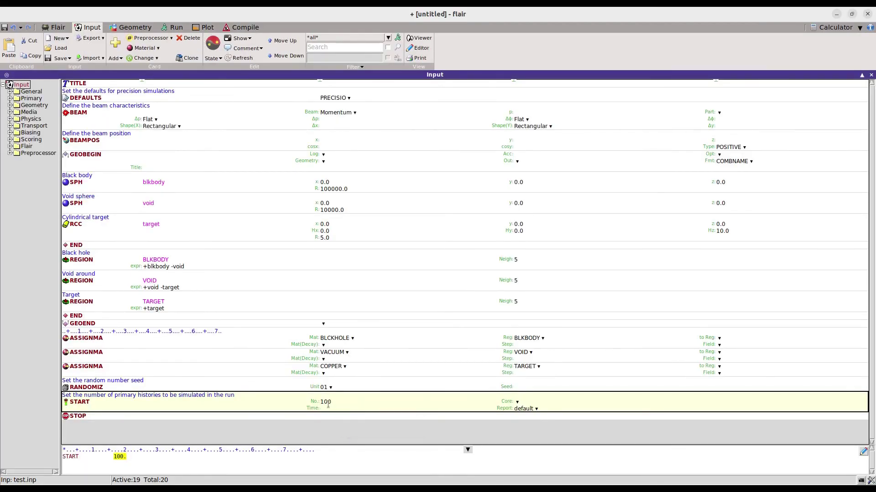
left_click(177, 29)
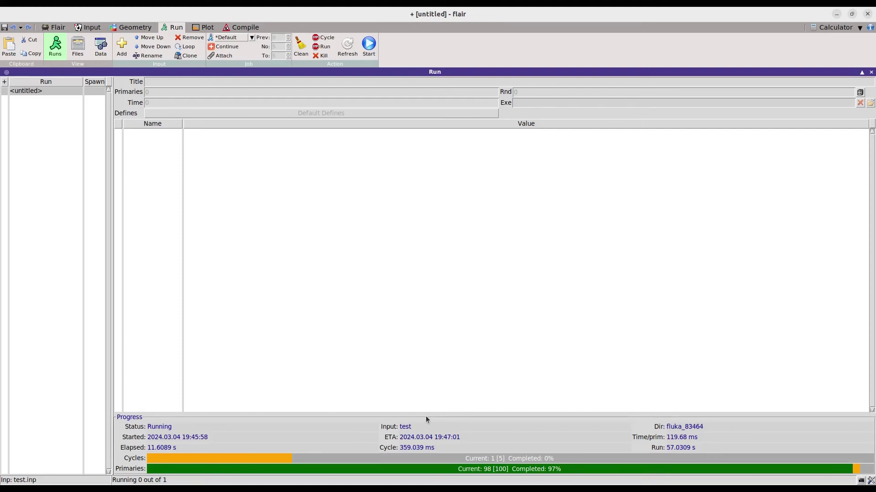
left_click(89, 27)
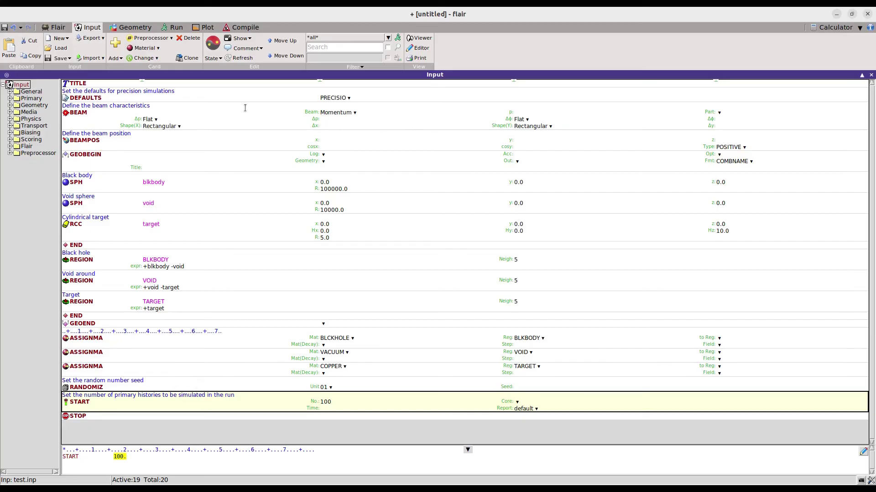
left_click(176, 28)
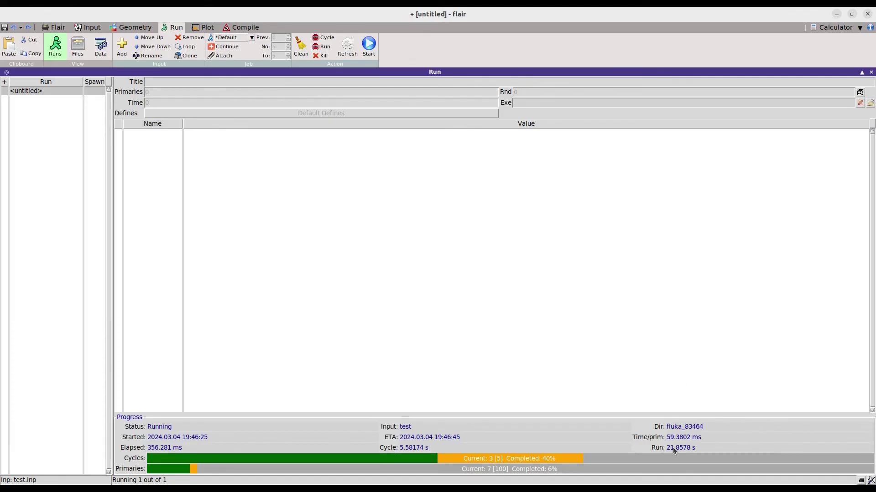
mouse_move(701, 438)
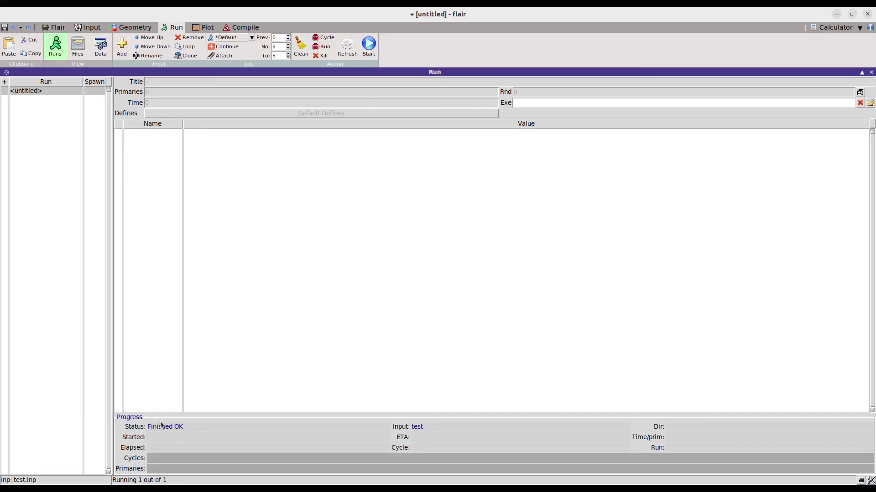
Step: Process the run's output data for merging (no files created), then return to the input cards
left_click(204, 27)
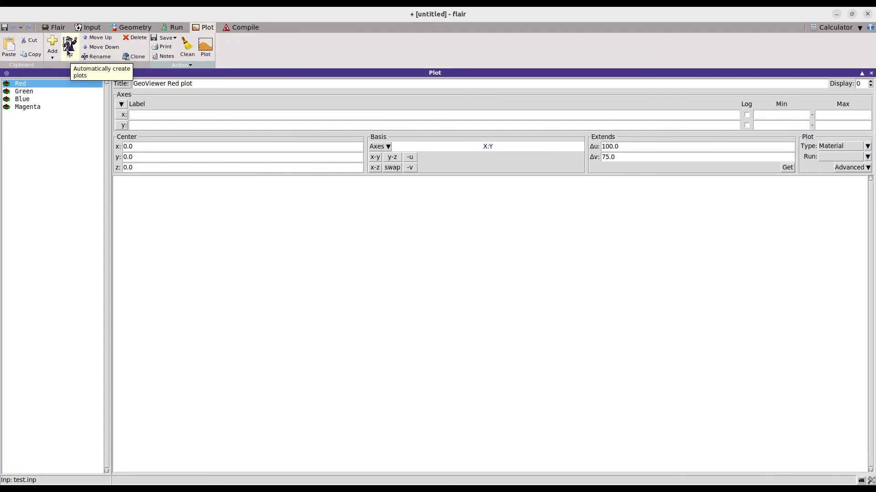
left_click(173, 27)
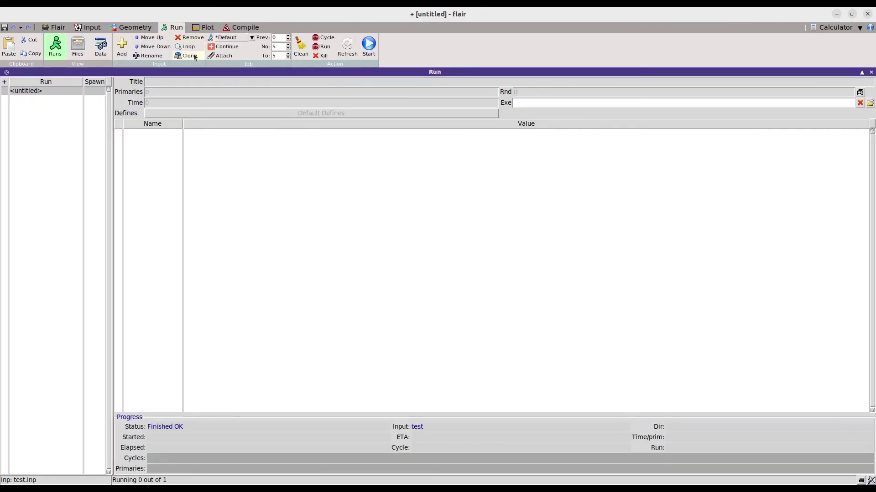
left_click(209, 28)
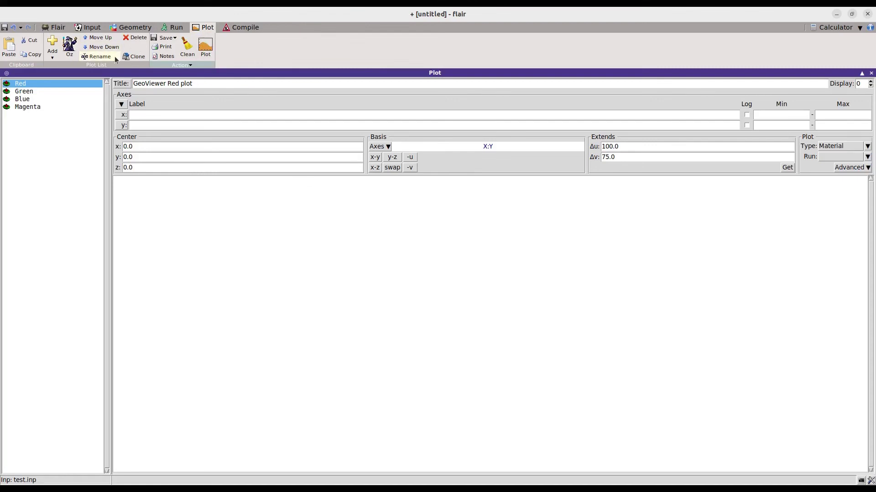
left_click(173, 26)
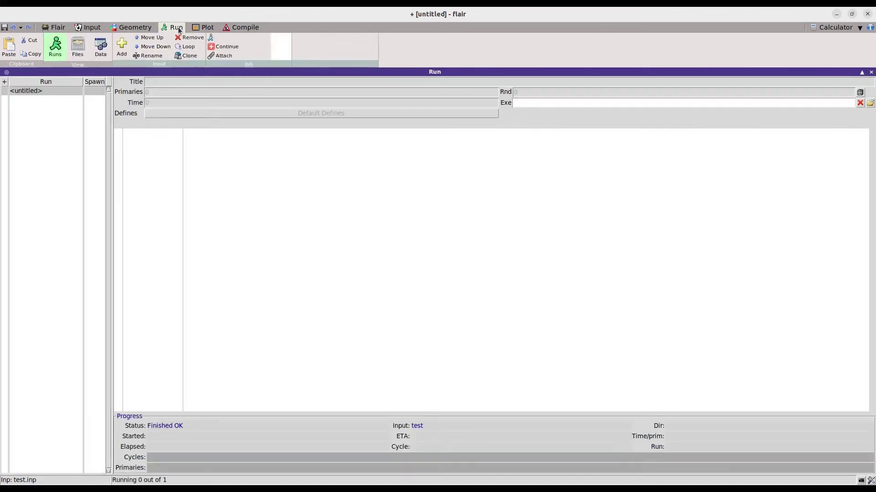
left_click(100, 45)
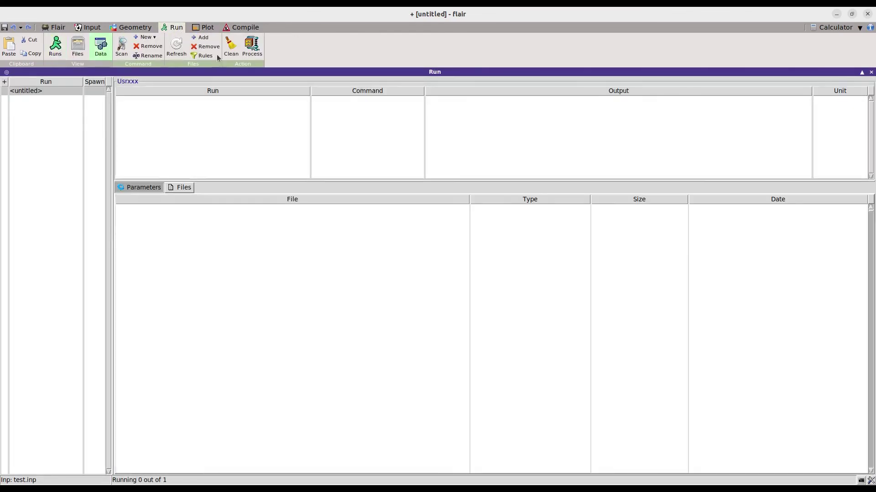
left_click(256, 47)
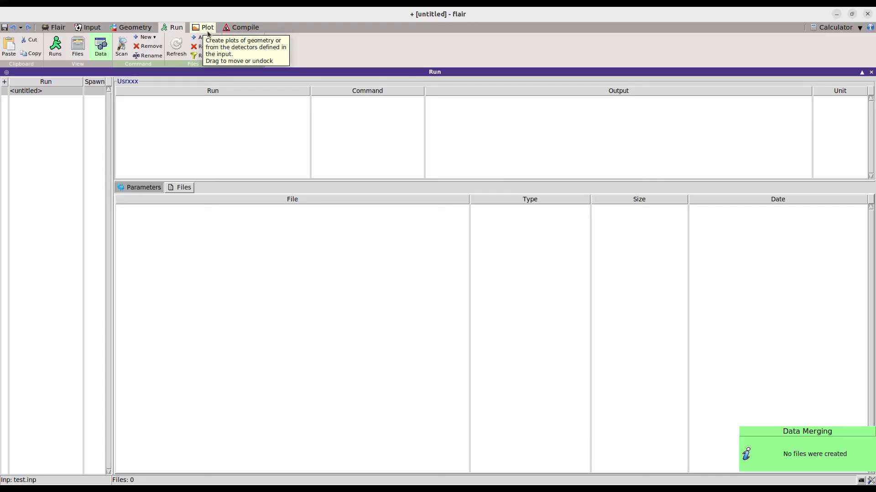
left_click(89, 27)
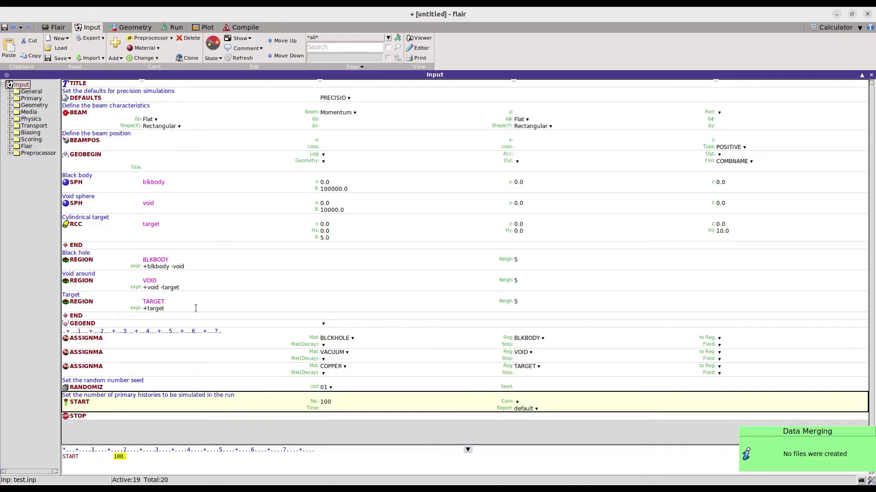